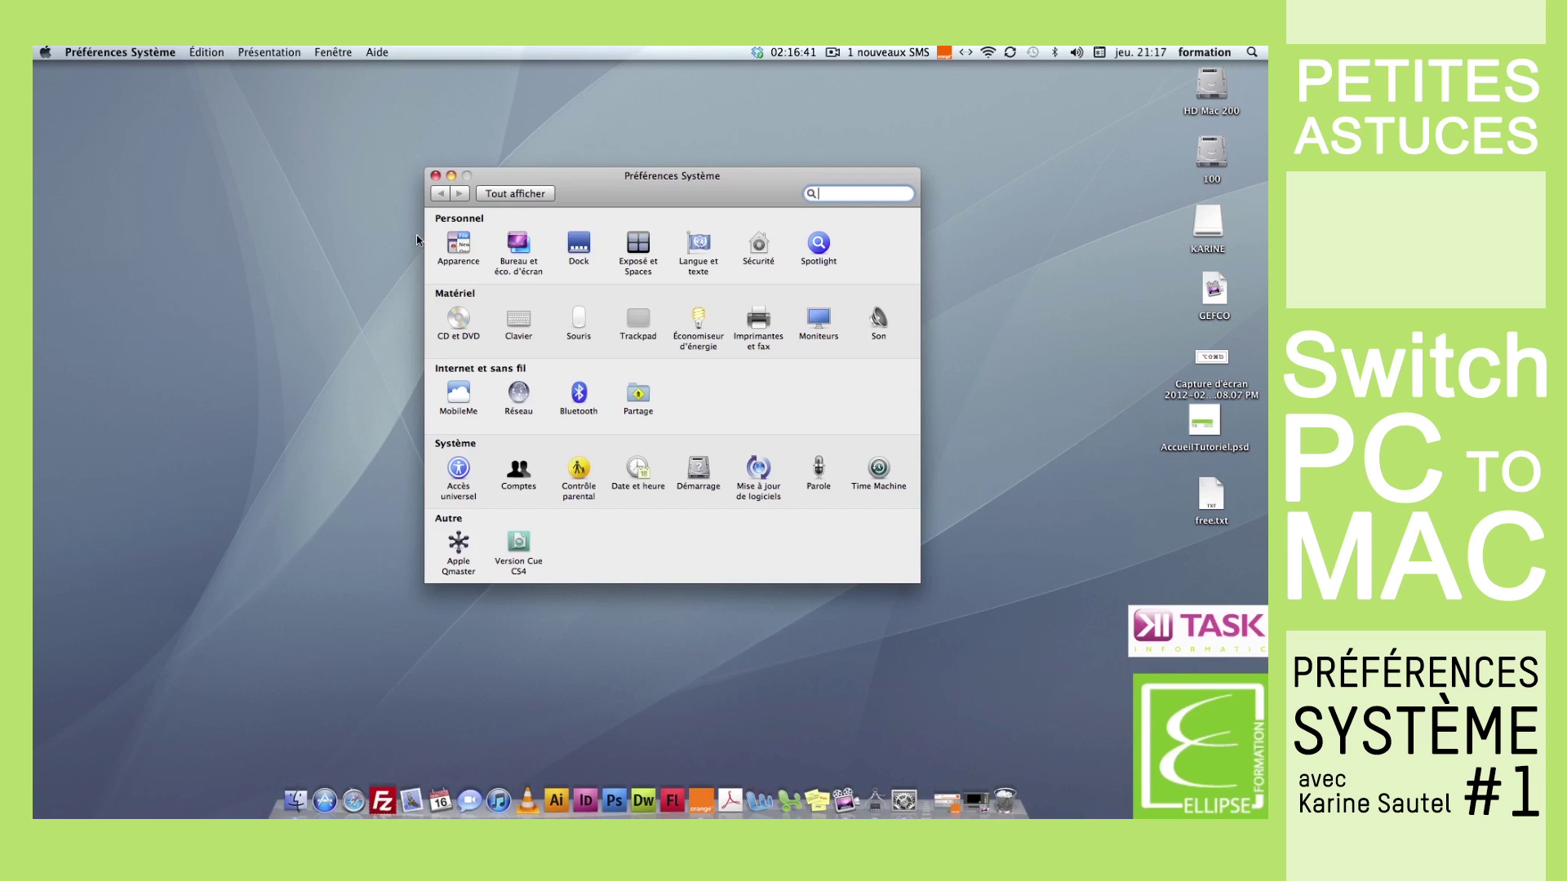
In the Apparence preferences, set the overall appearance to Graphite and view the available contrast colours
click(461, 256)
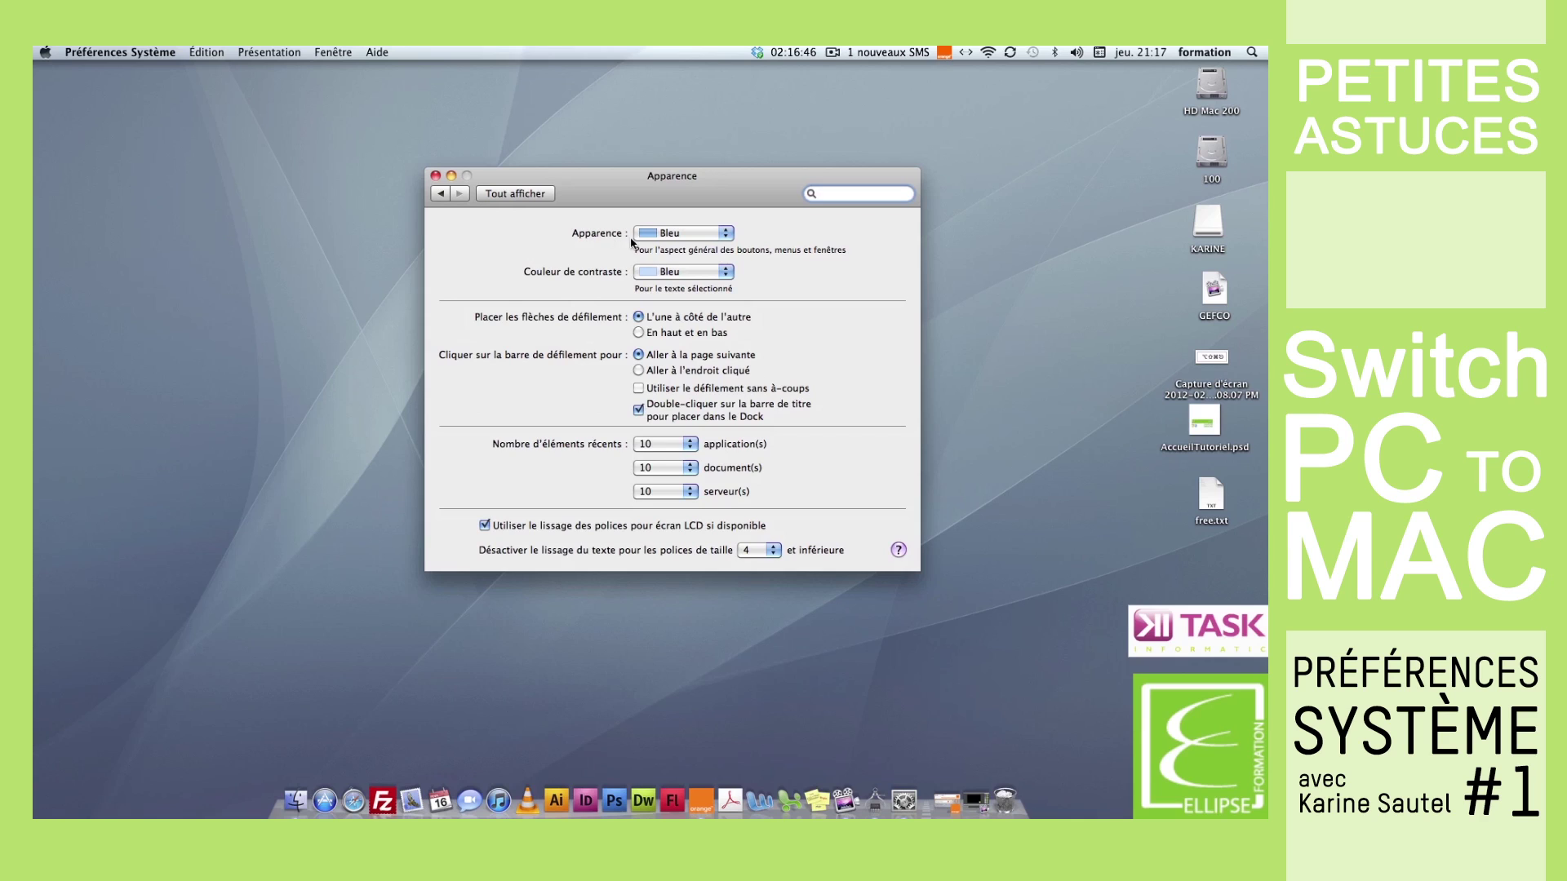
click(654, 233)
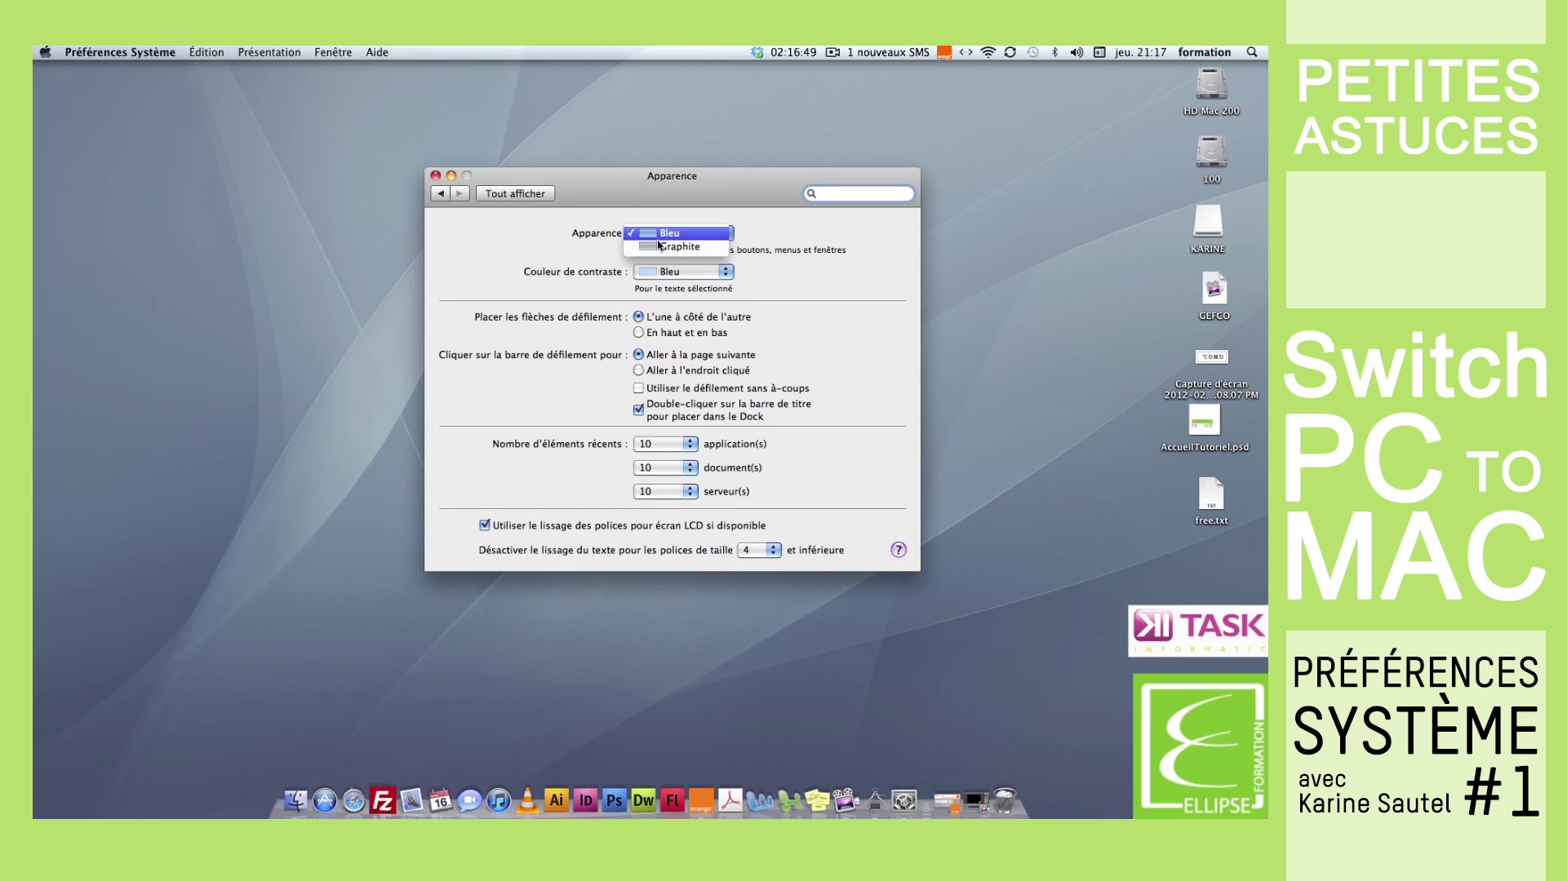
click(668, 248)
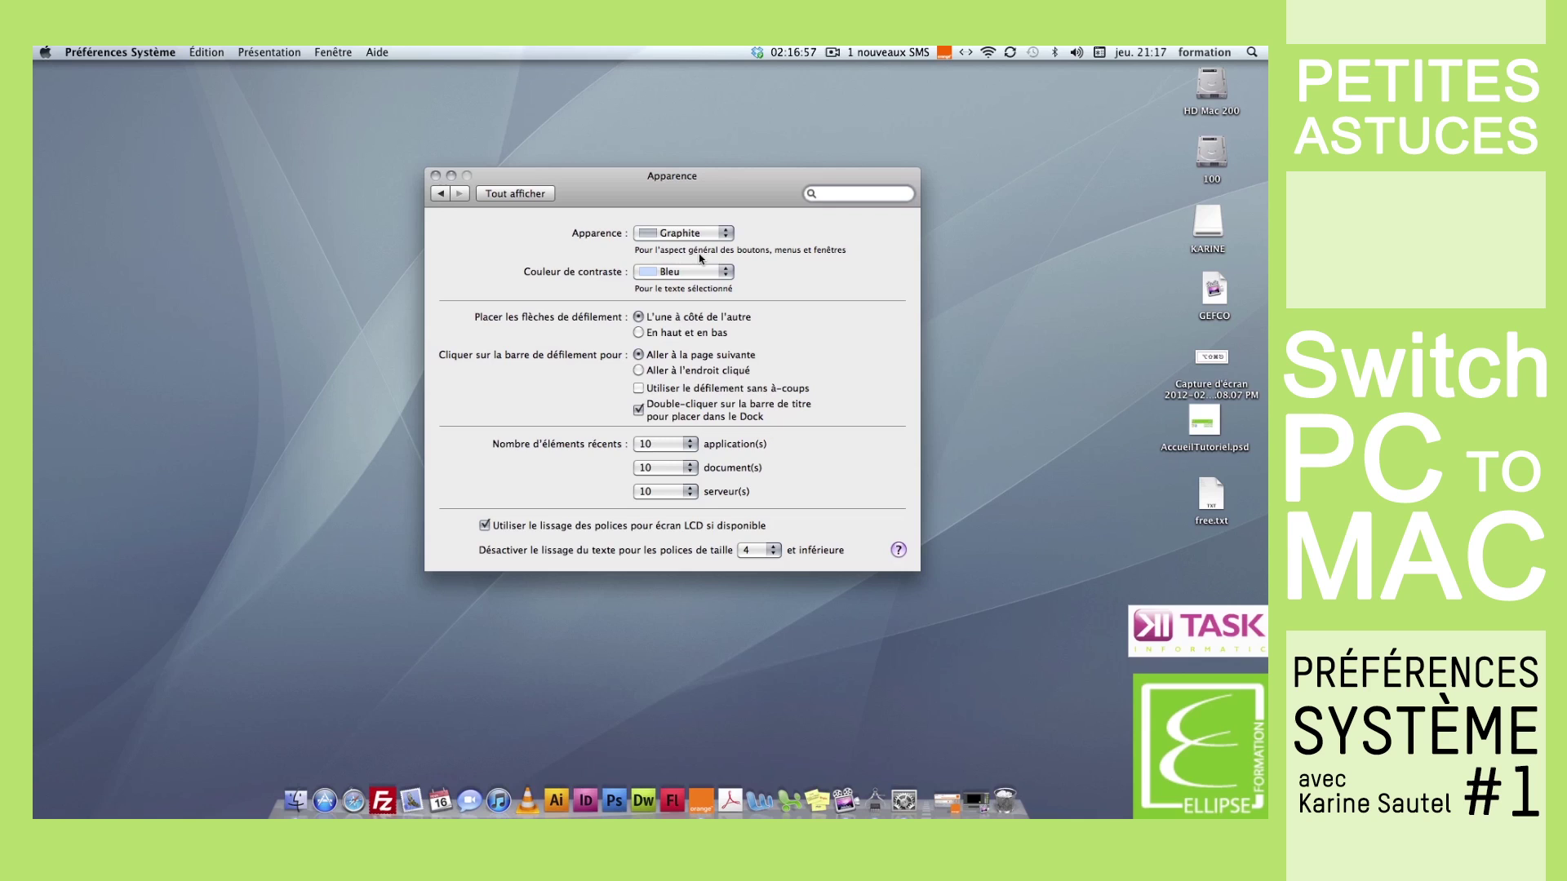
click(709, 277)
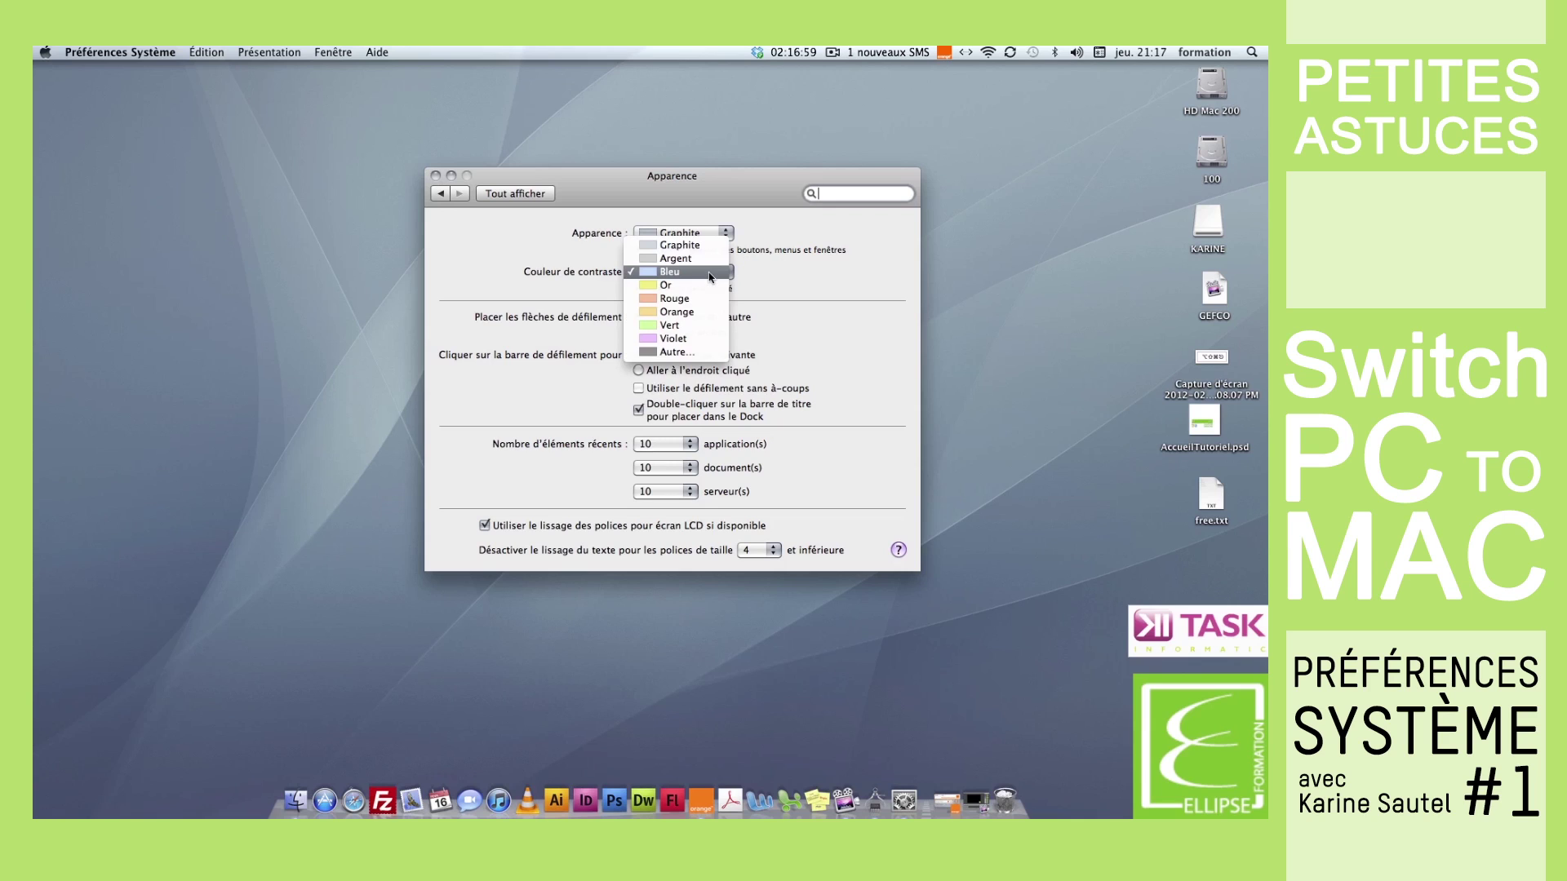
click(642, 270)
Set the overall appearance back to Bleu and return to the overview of all preferences
click(644, 238)
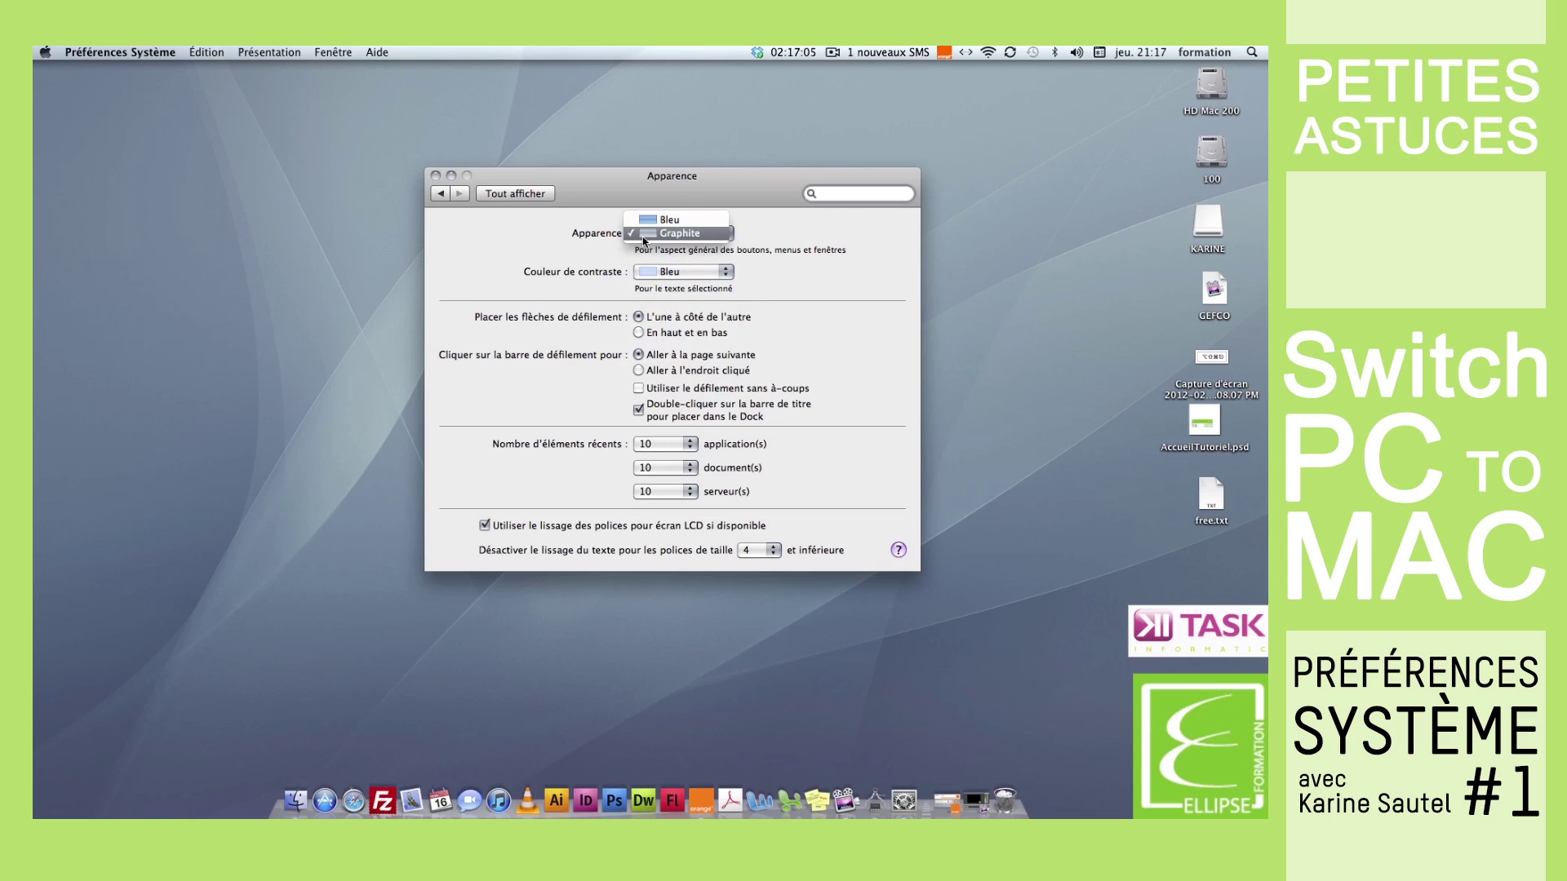
click(644, 226)
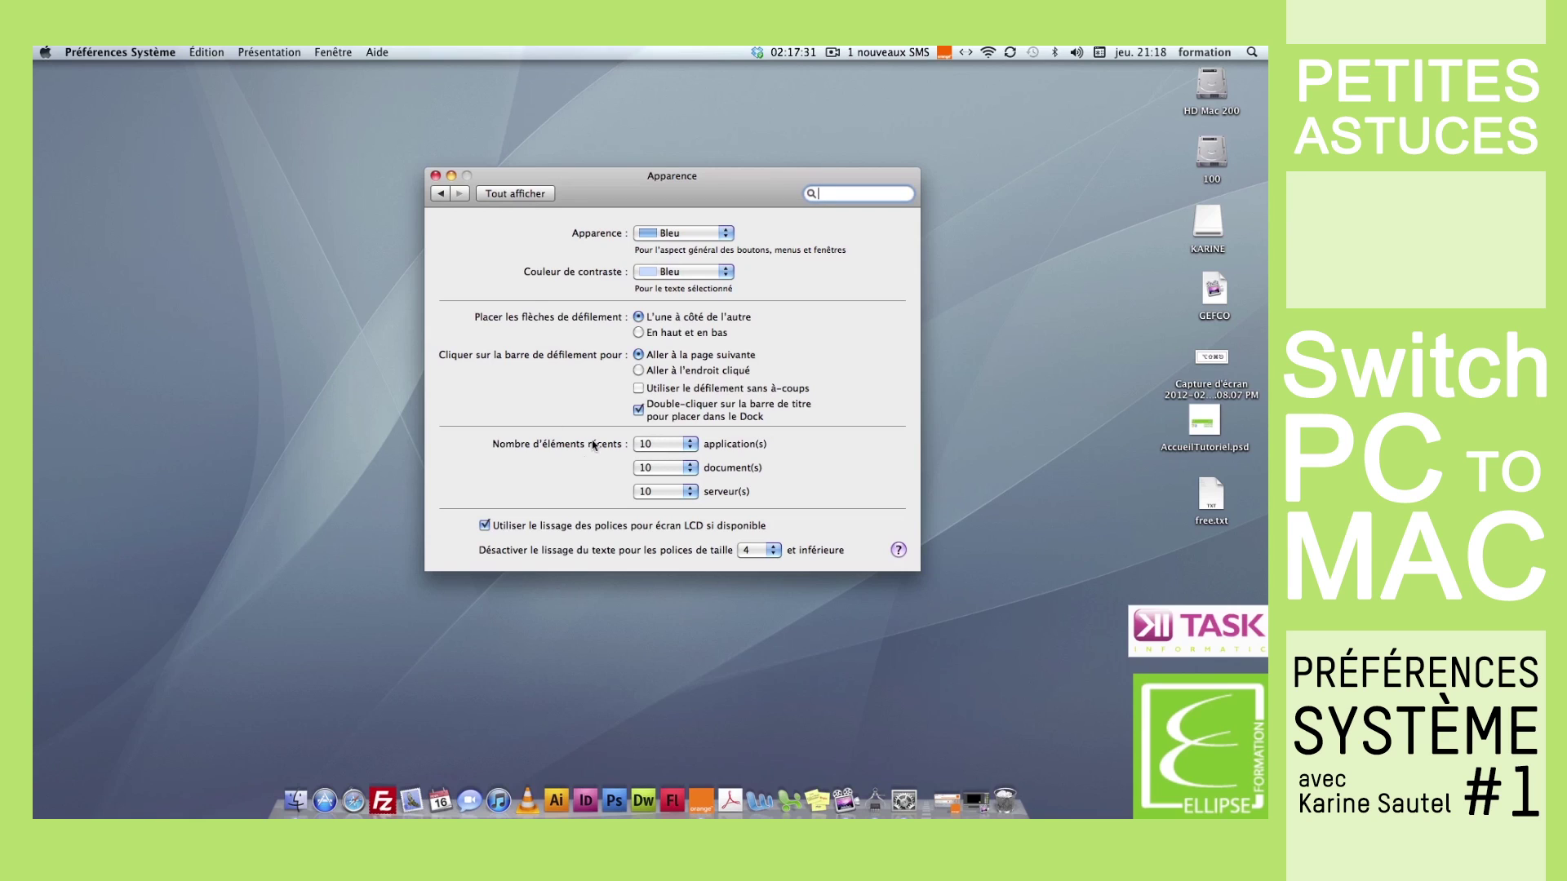
click(518, 198)
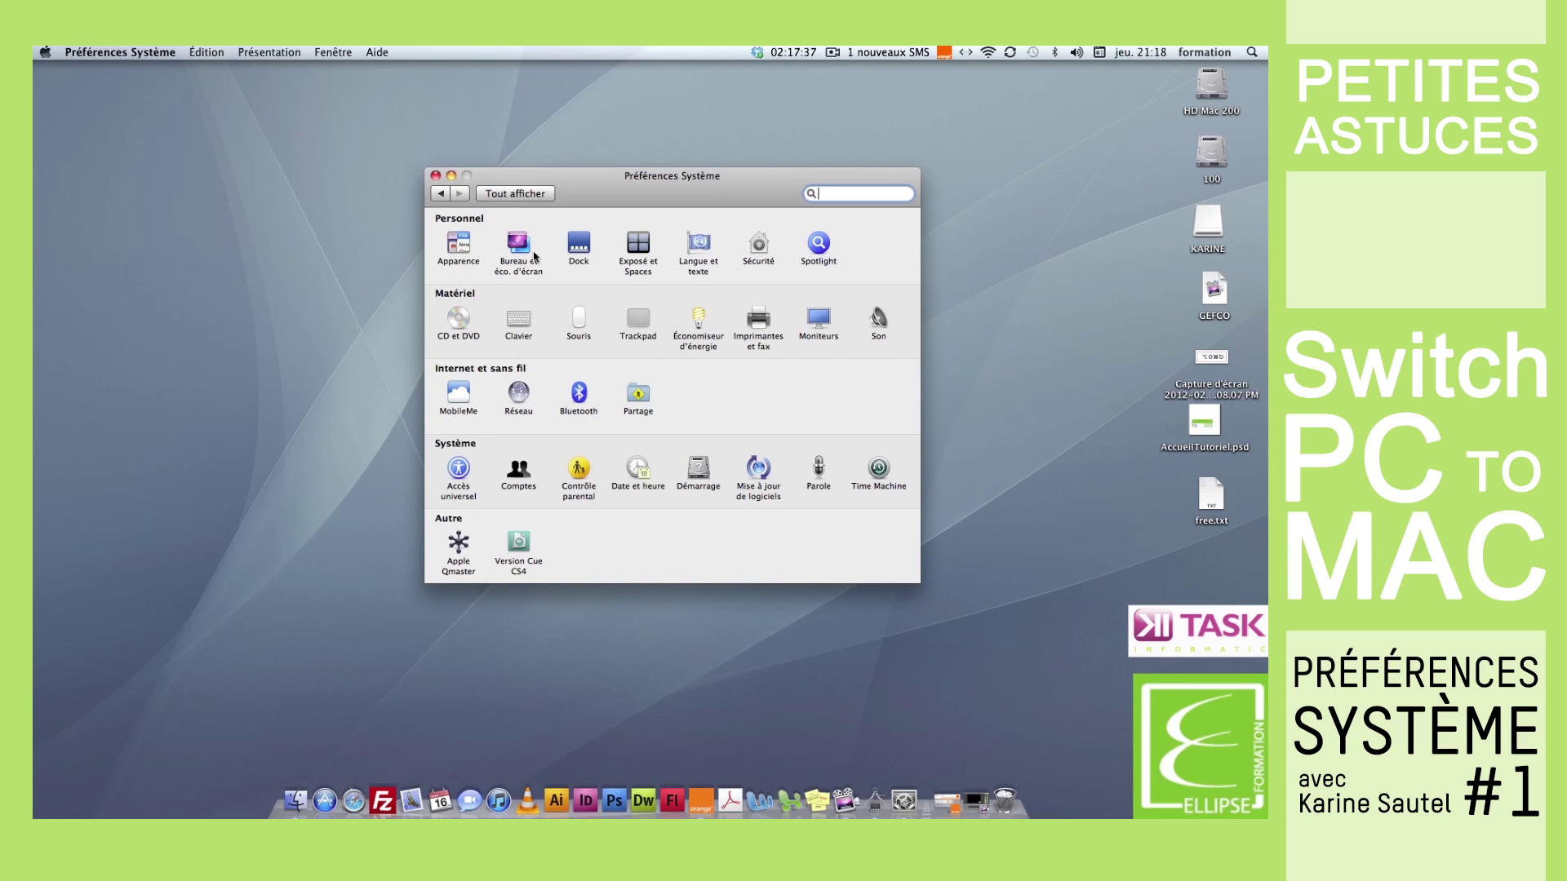
Browse the desktop picture collections, including Nature, Plantes, Fond d'écran and Dossiers
click(525, 249)
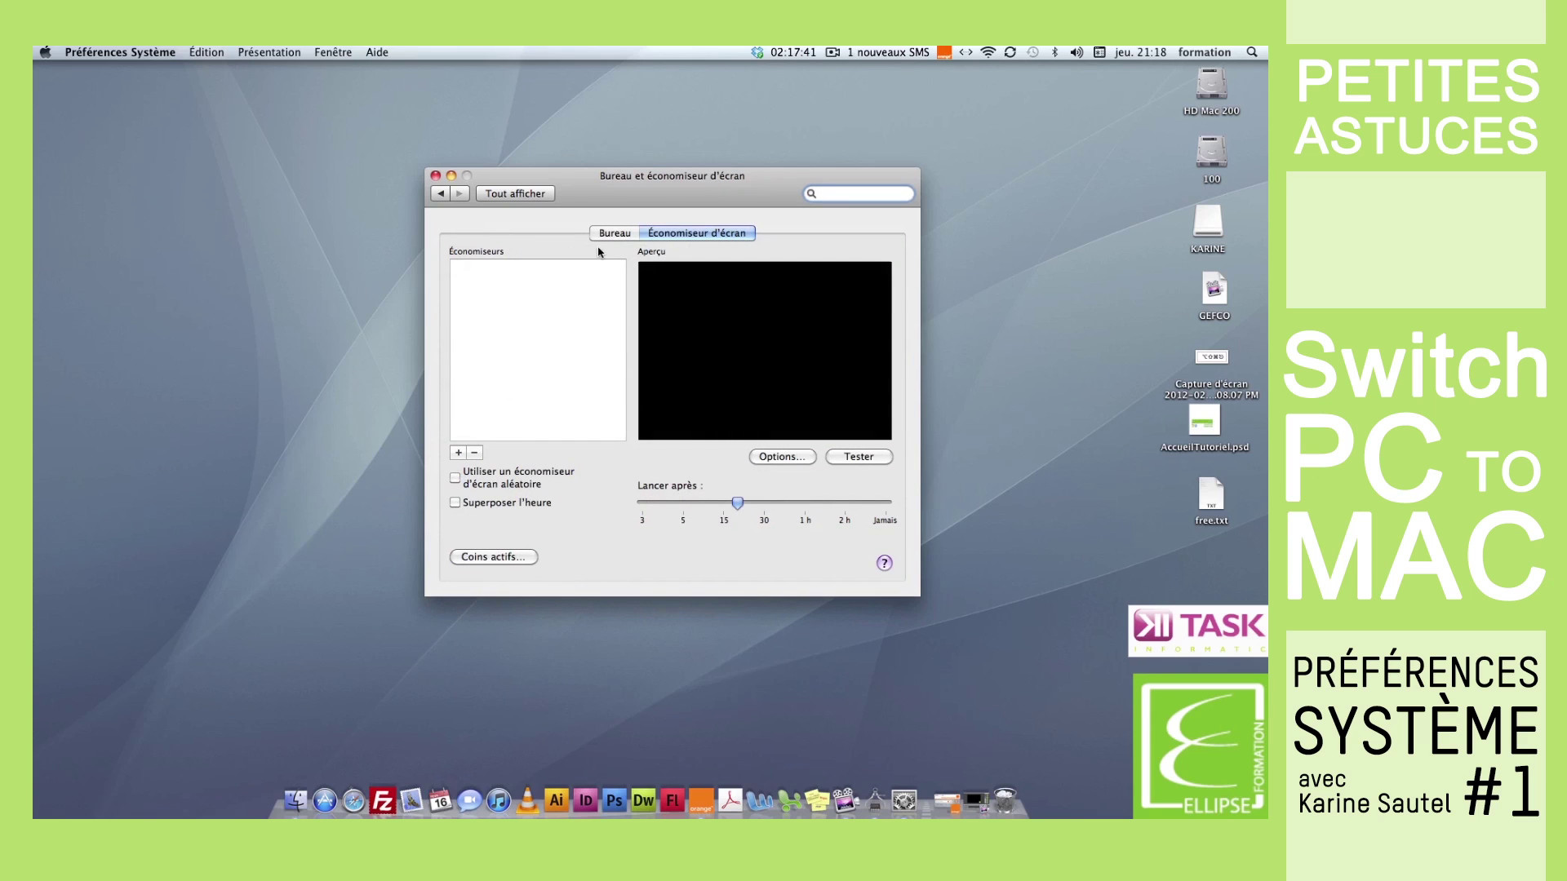
click(607, 237)
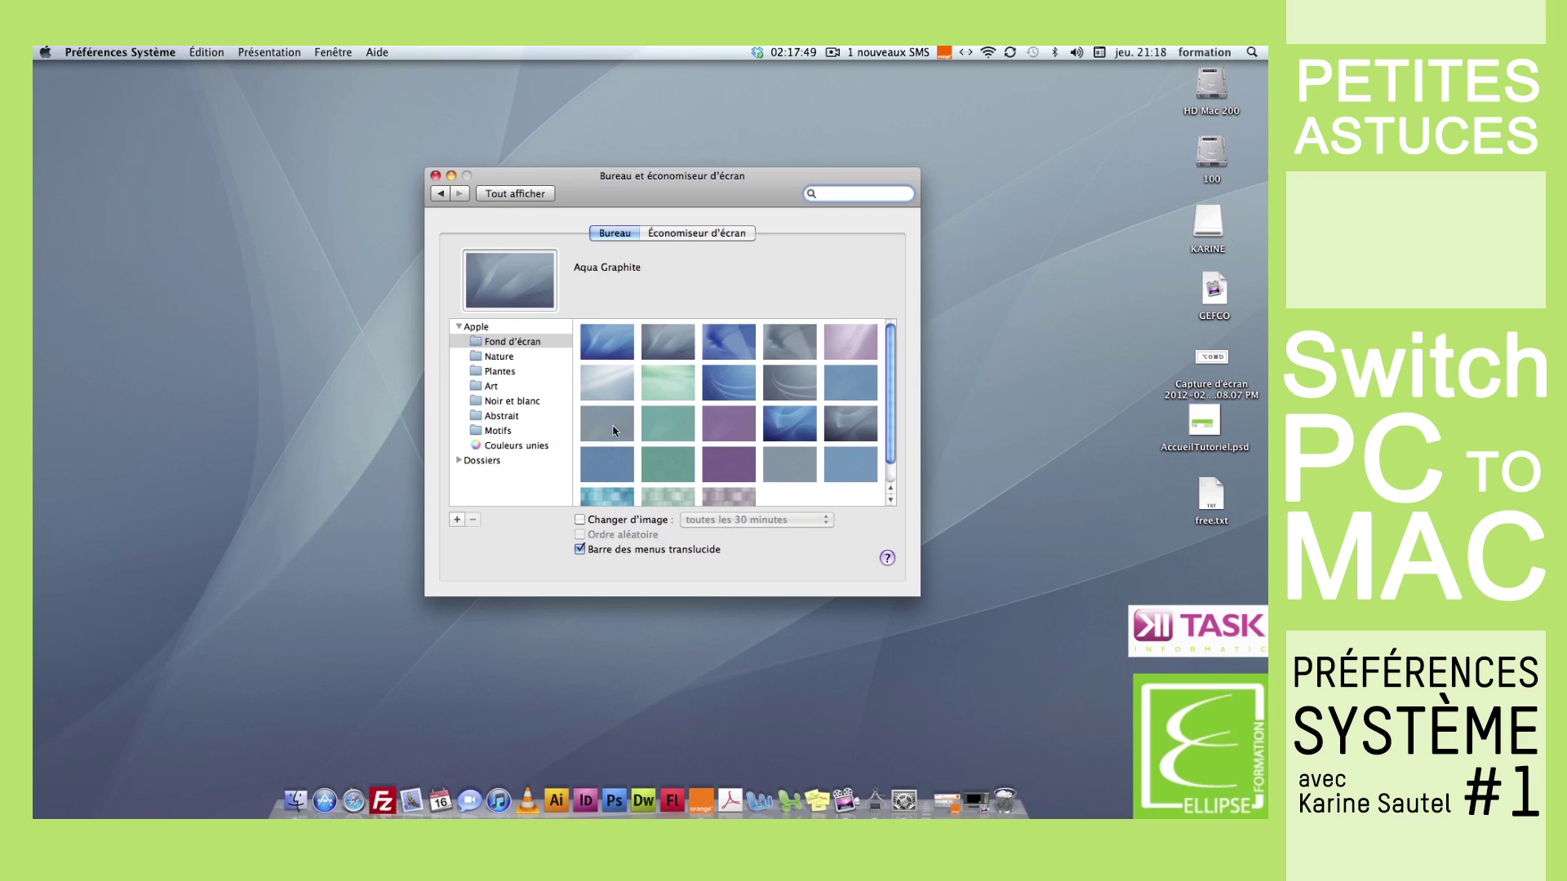
click(493, 358)
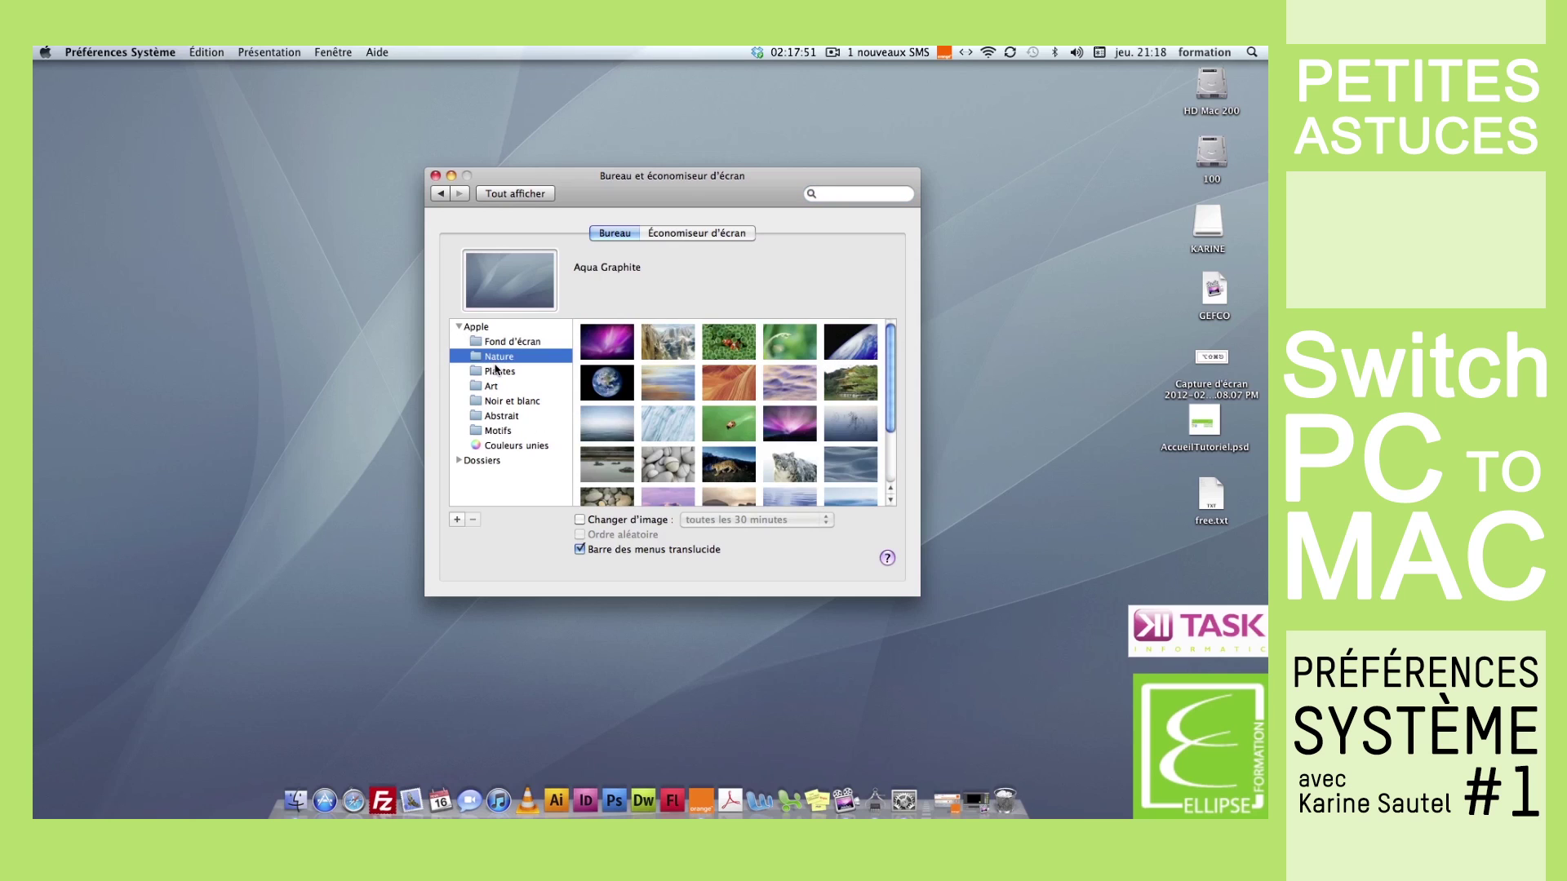
click(496, 370)
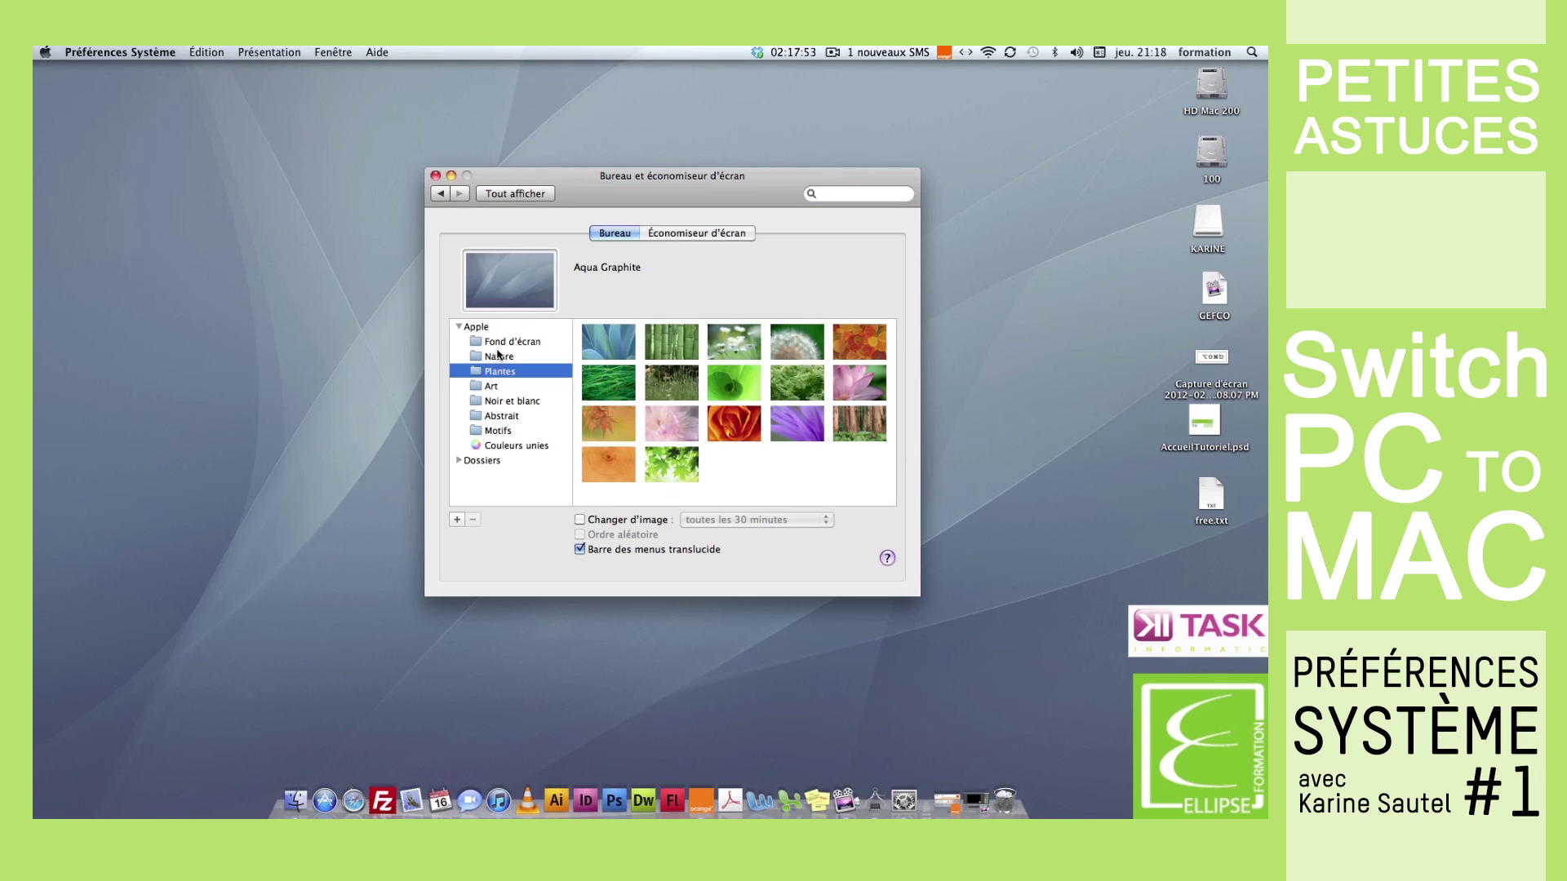
click(497, 348)
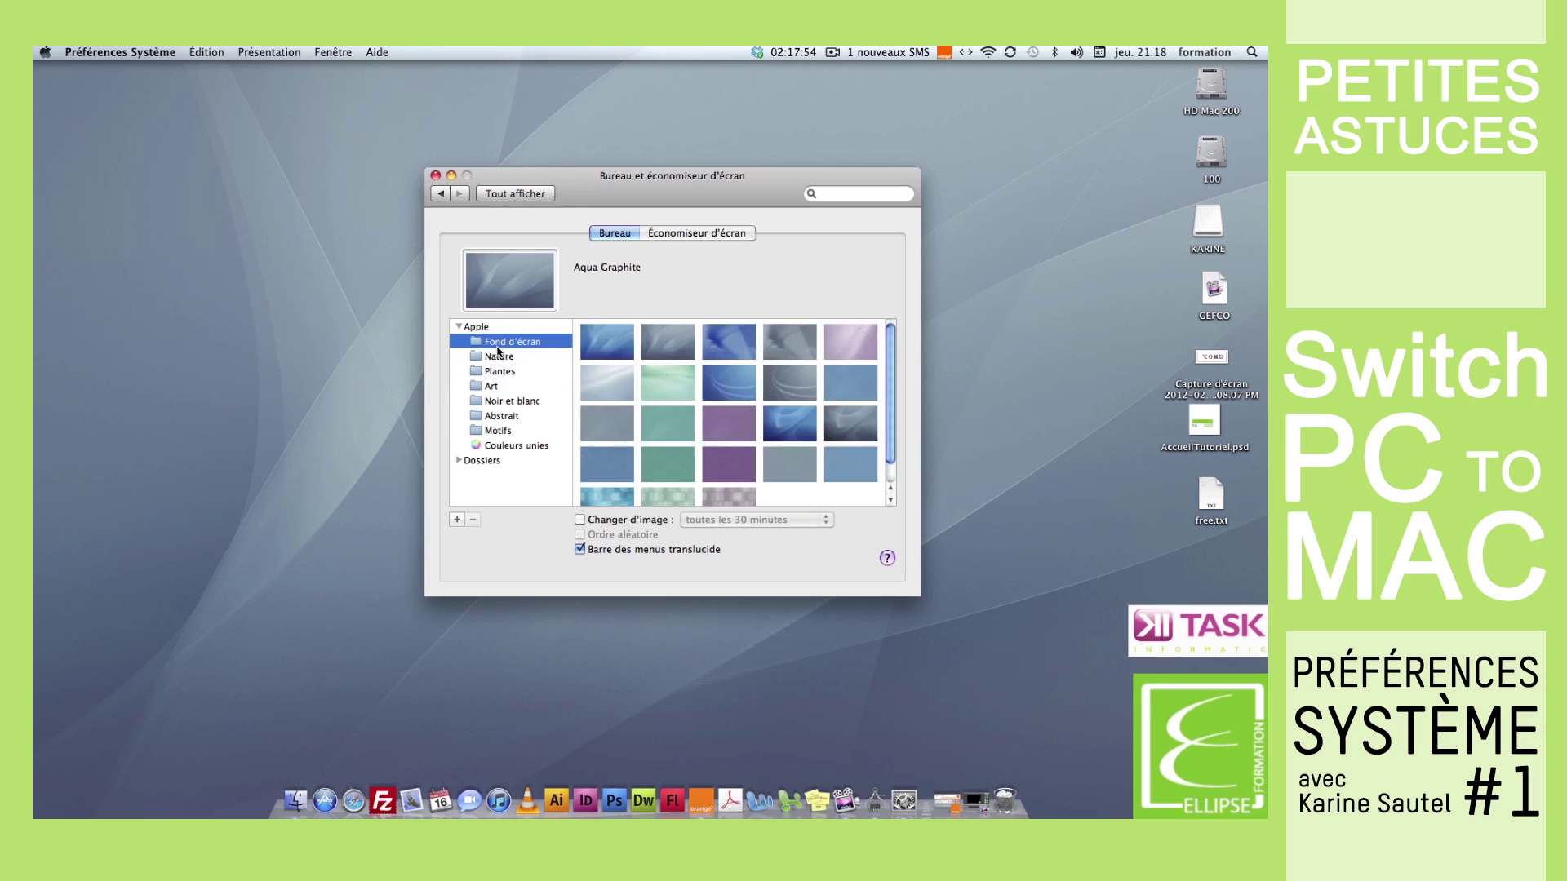
click(479, 464)
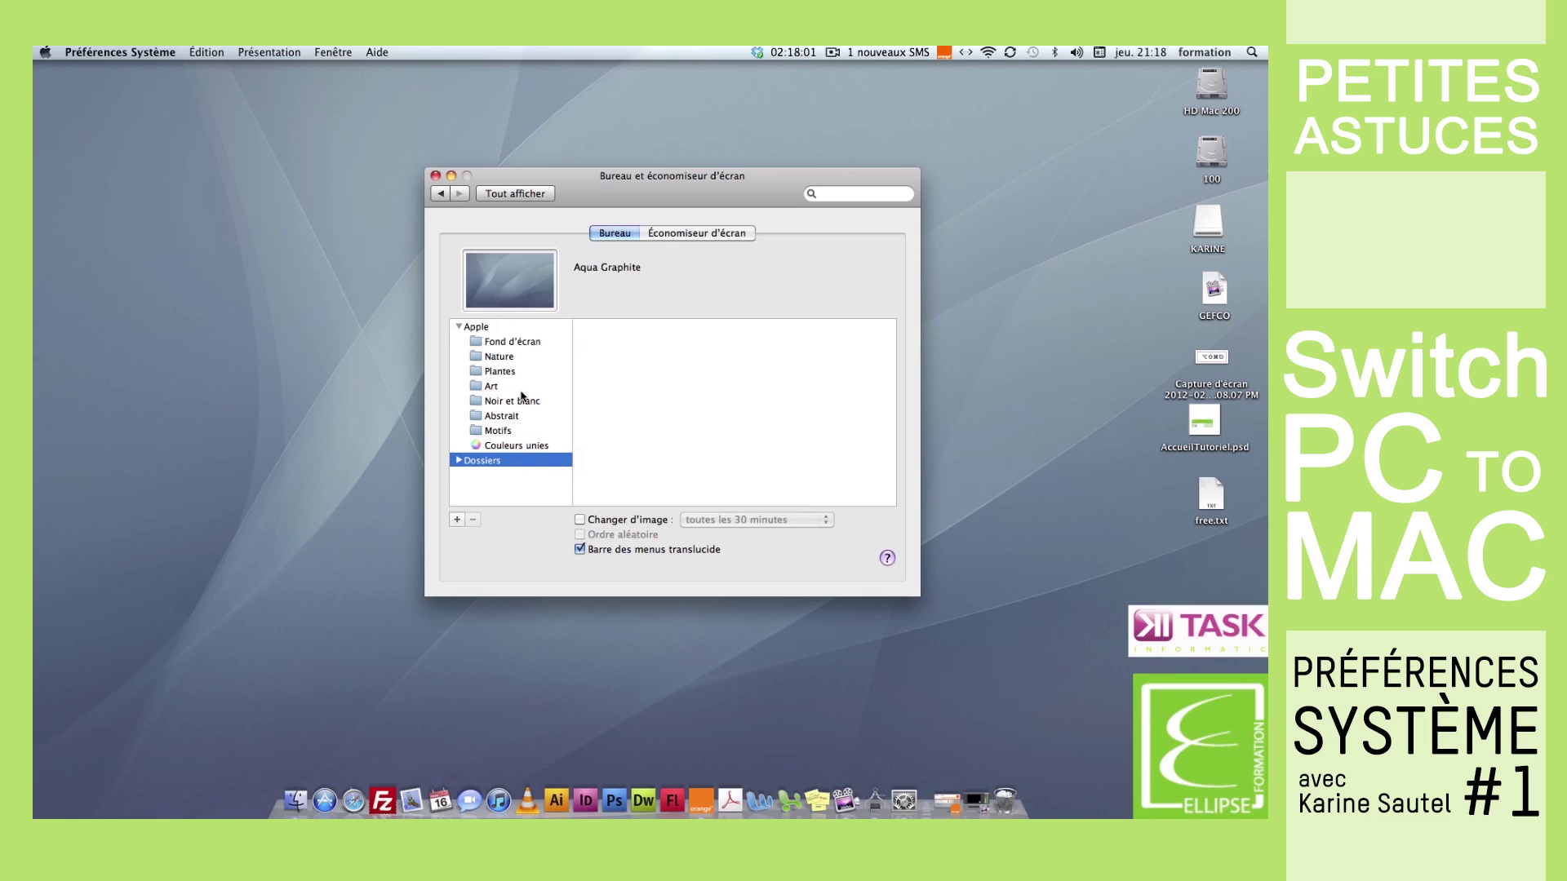
Examine the screen saver settings and the actions available for the active screen corners, then return to the preferences overview
click(674, 234)
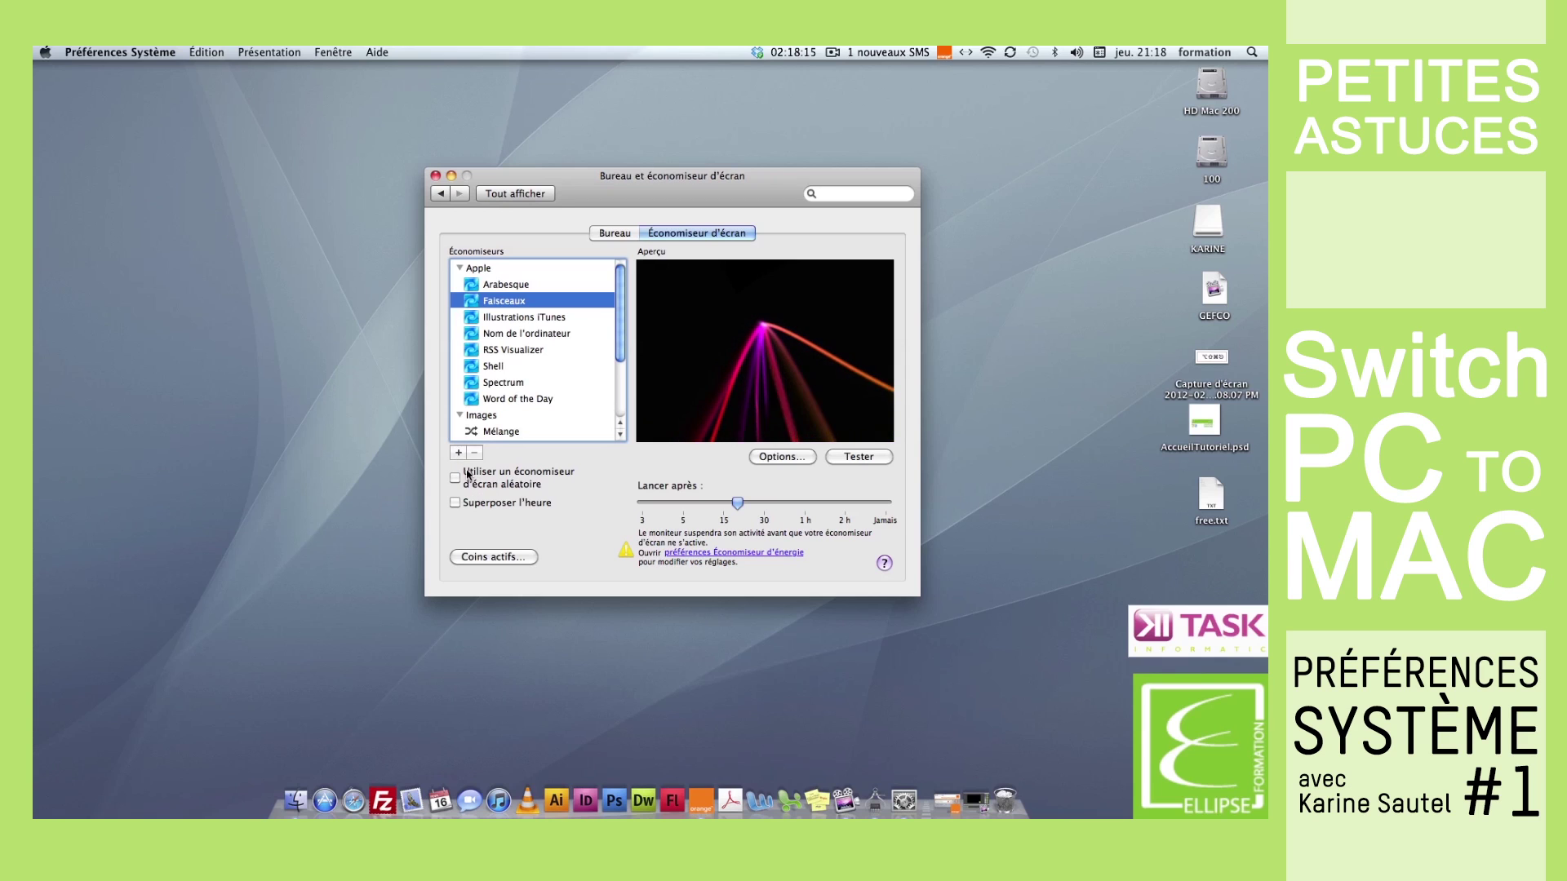
click(483, 555)
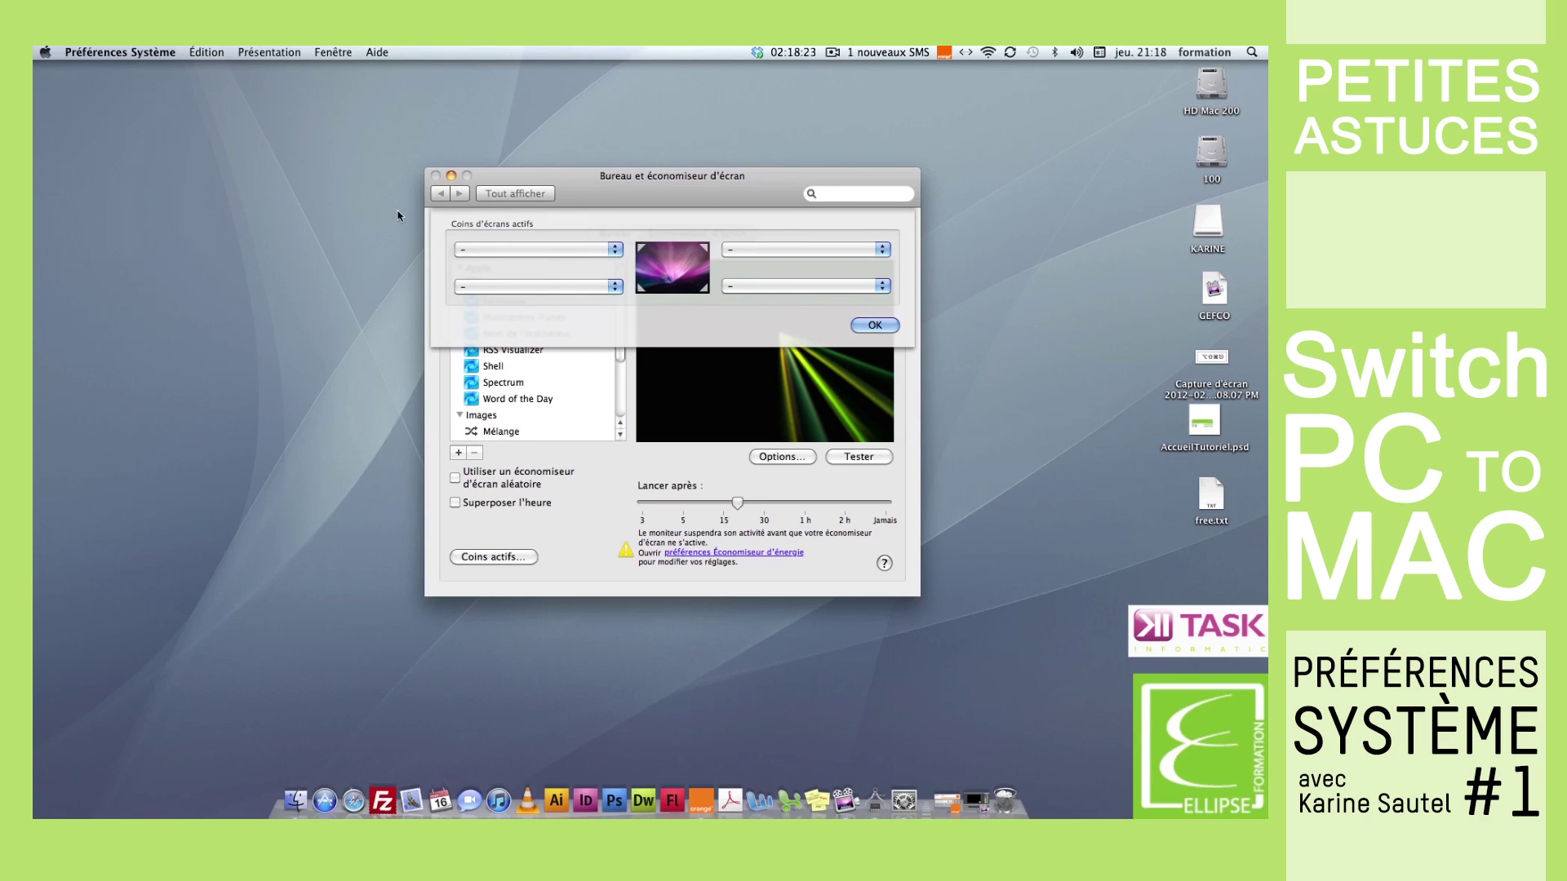
click(594, 252)
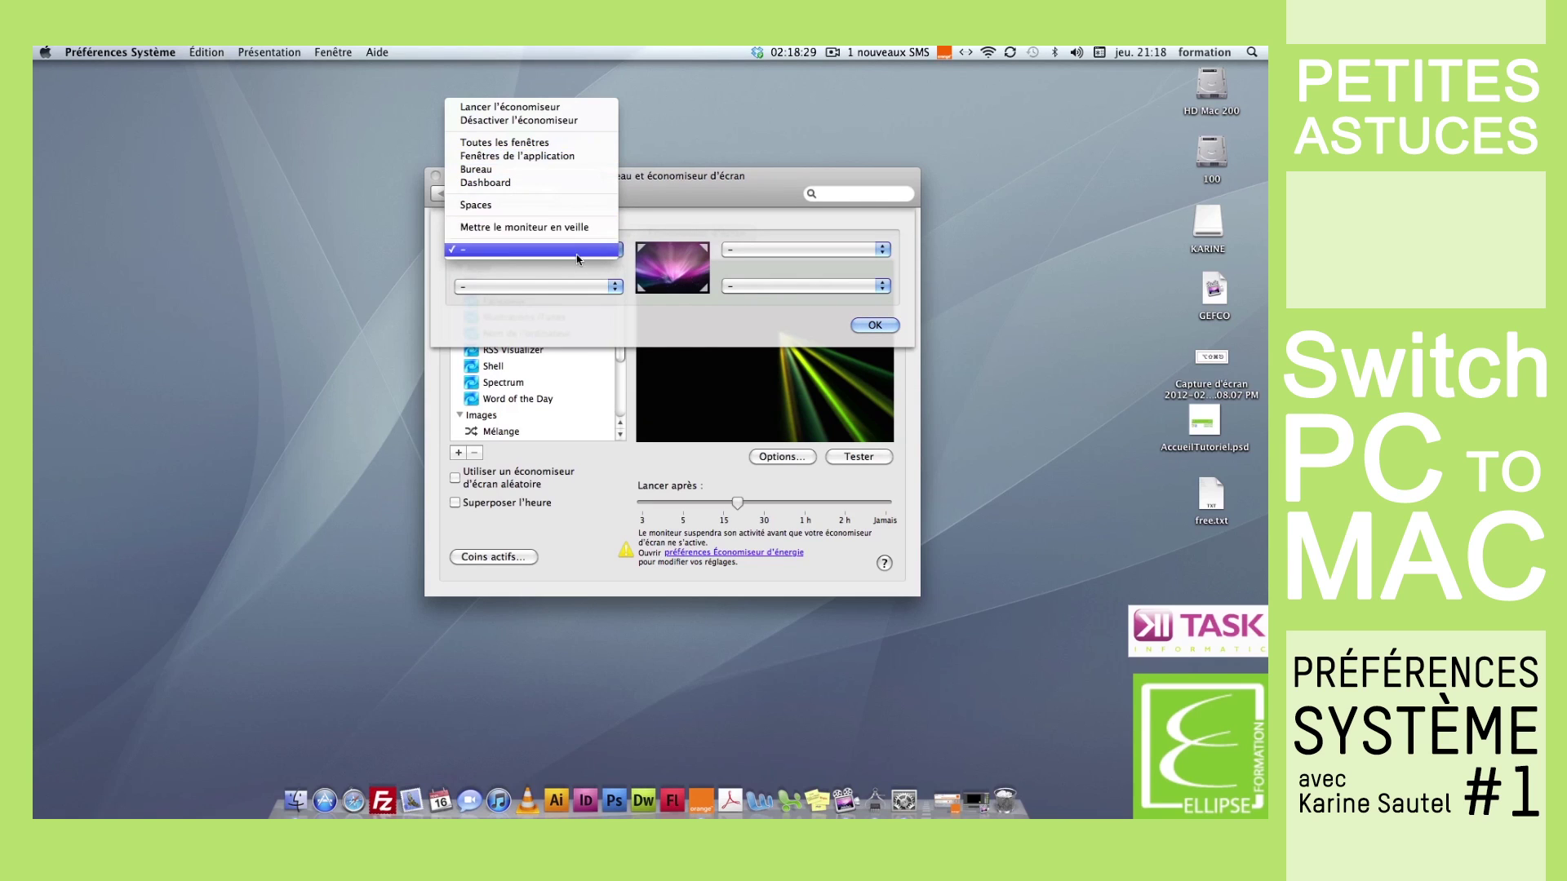
click(577, 257)
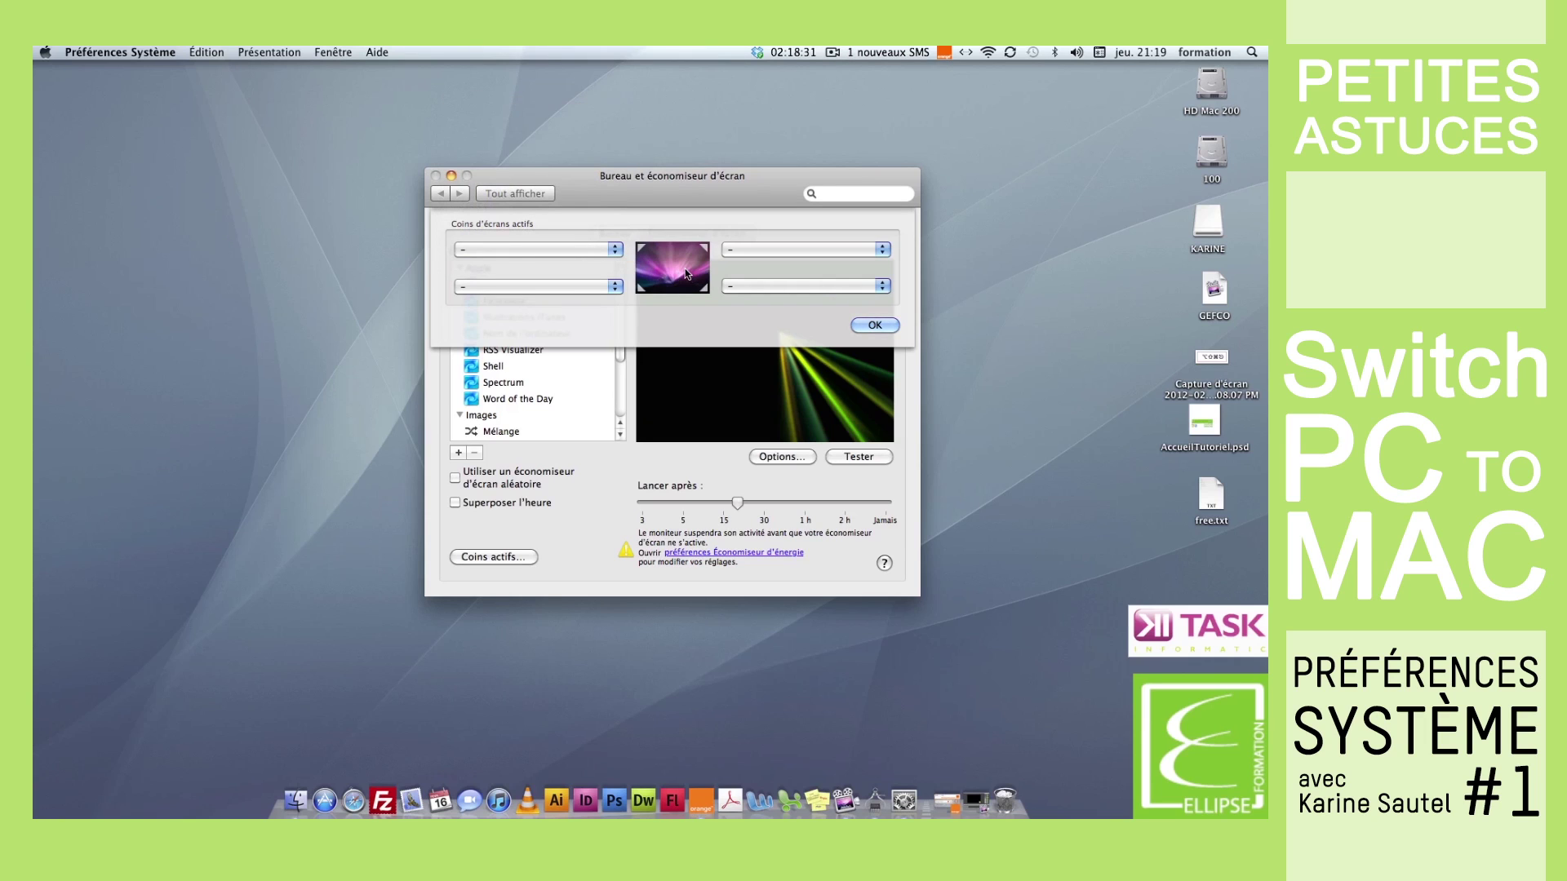
click(593, 249)
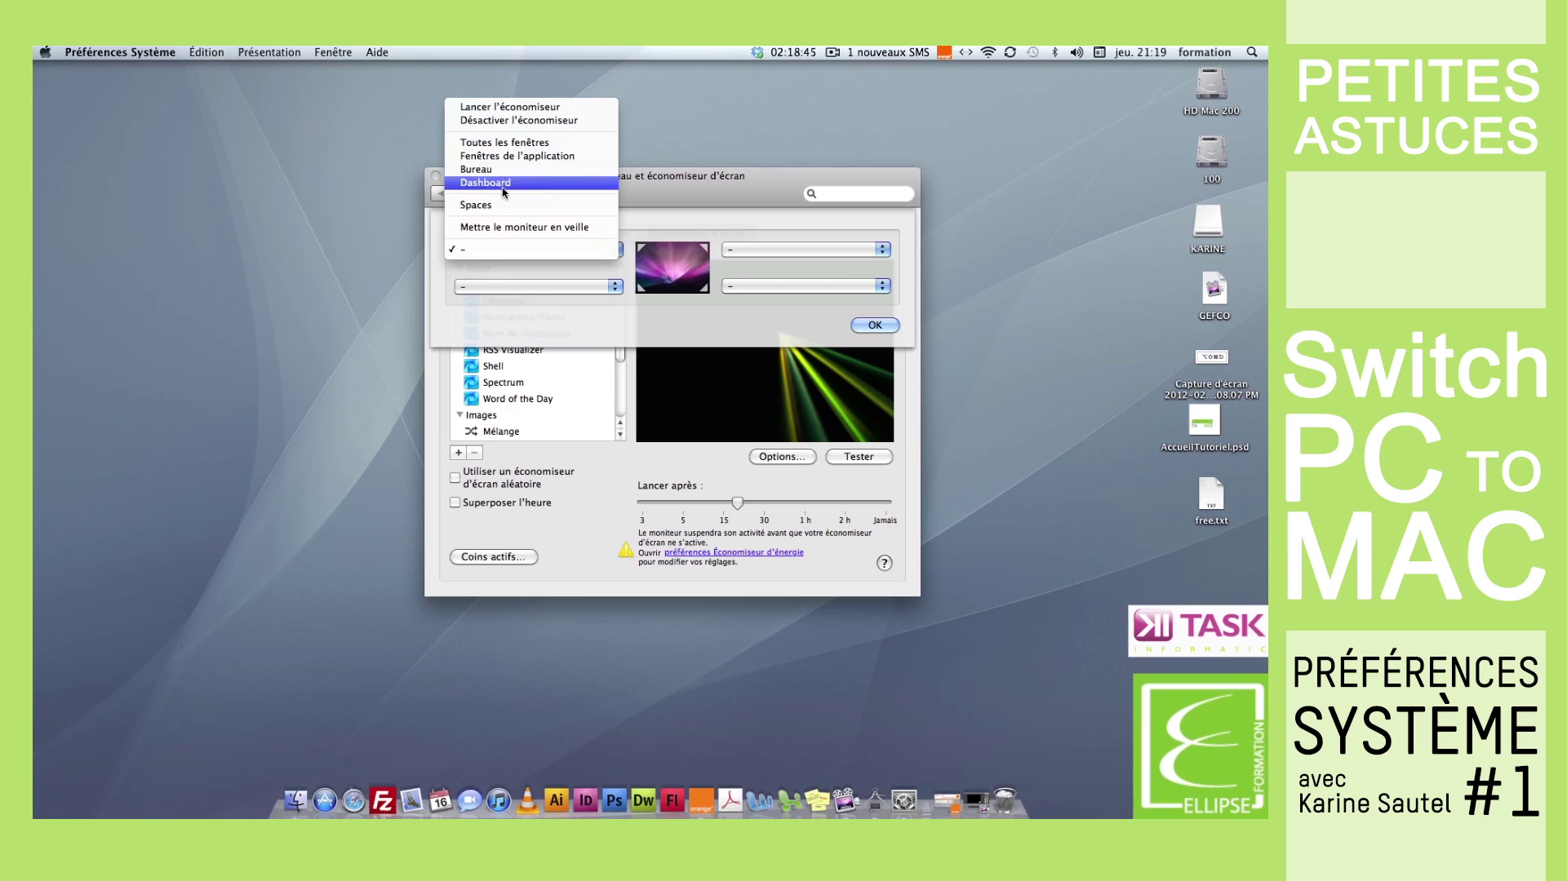
click(560, 284)
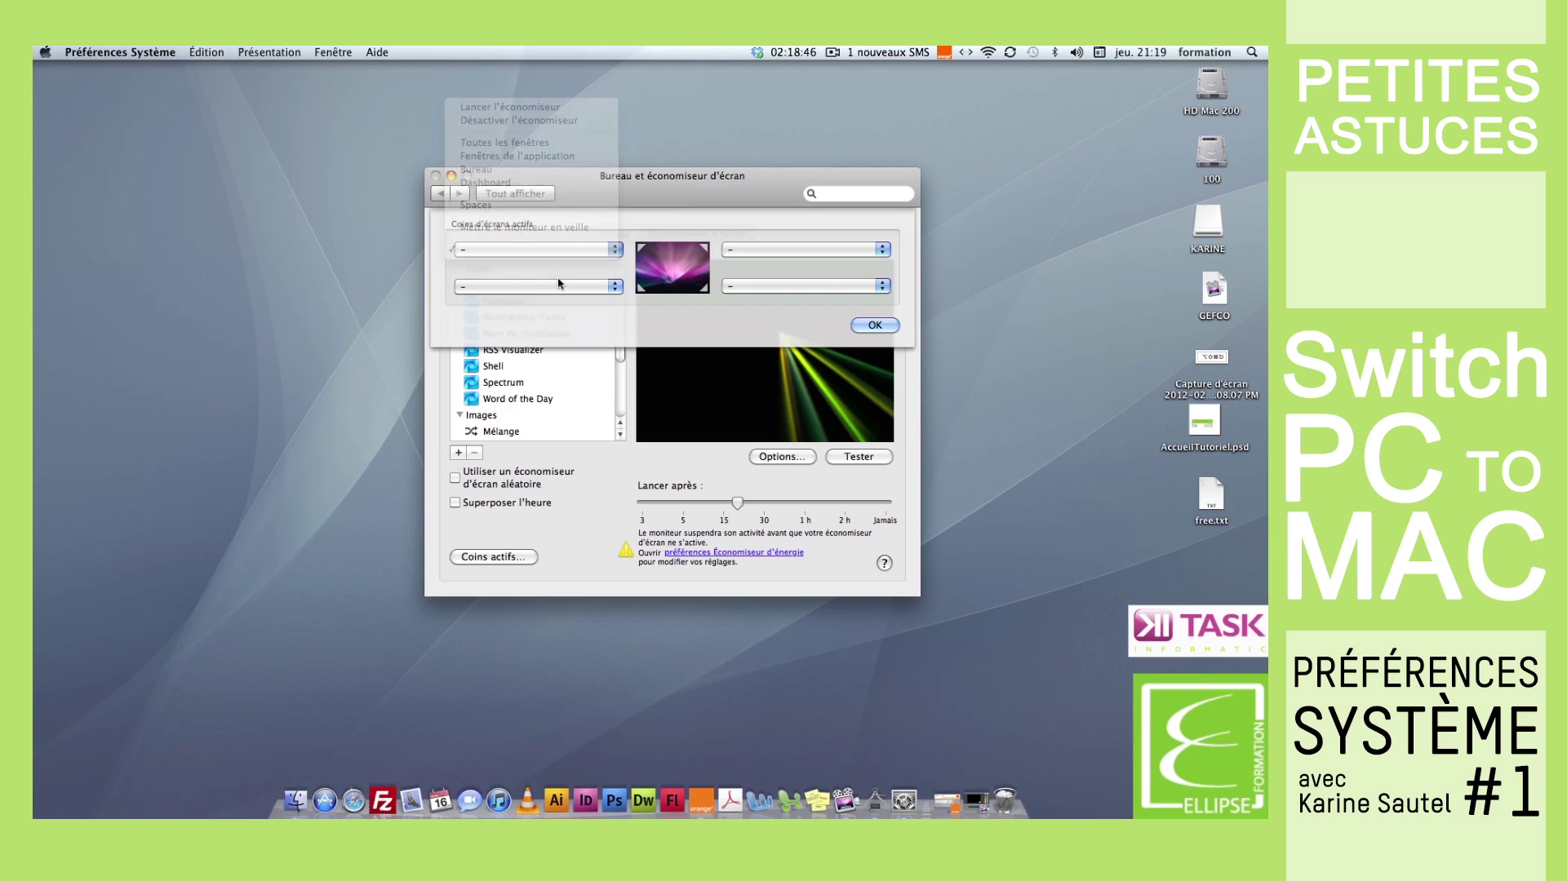
click(615, 291)
click(614, 289)
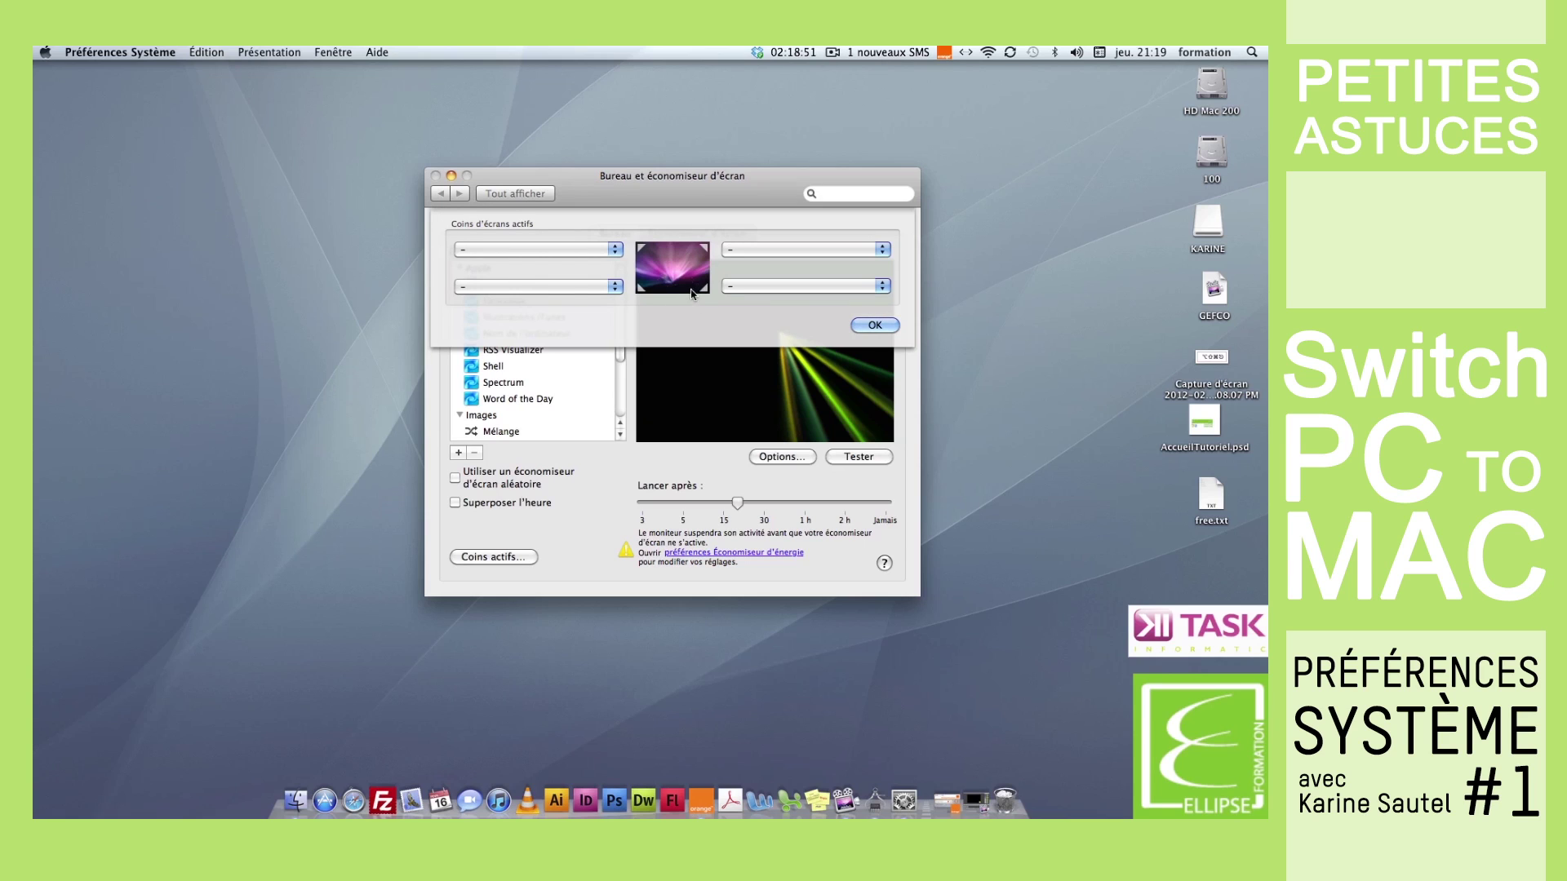
click(870, 326)
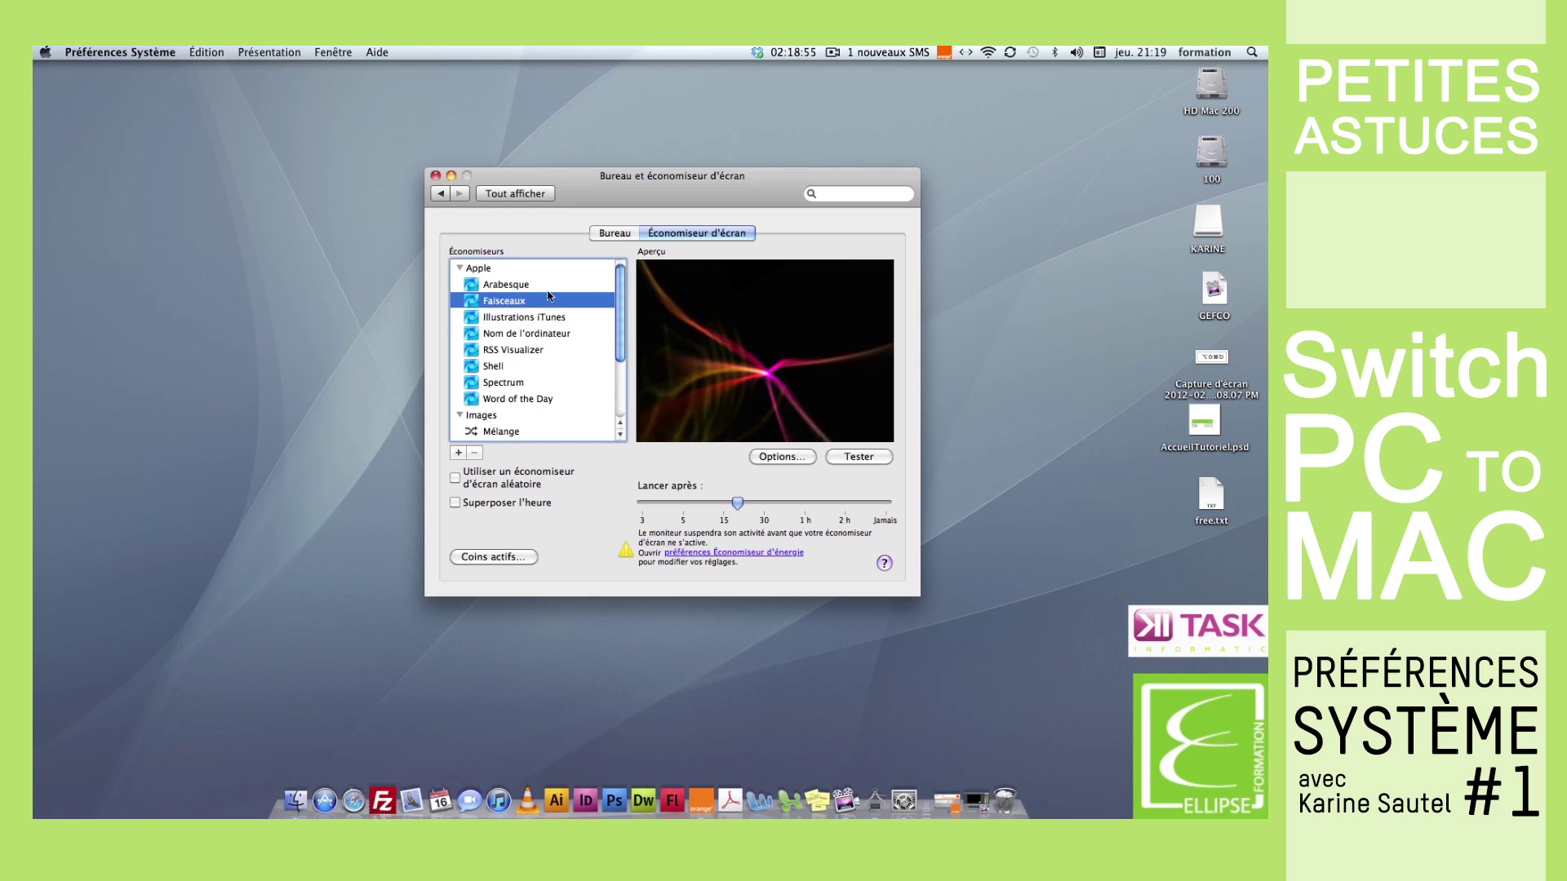
click(514, 196)
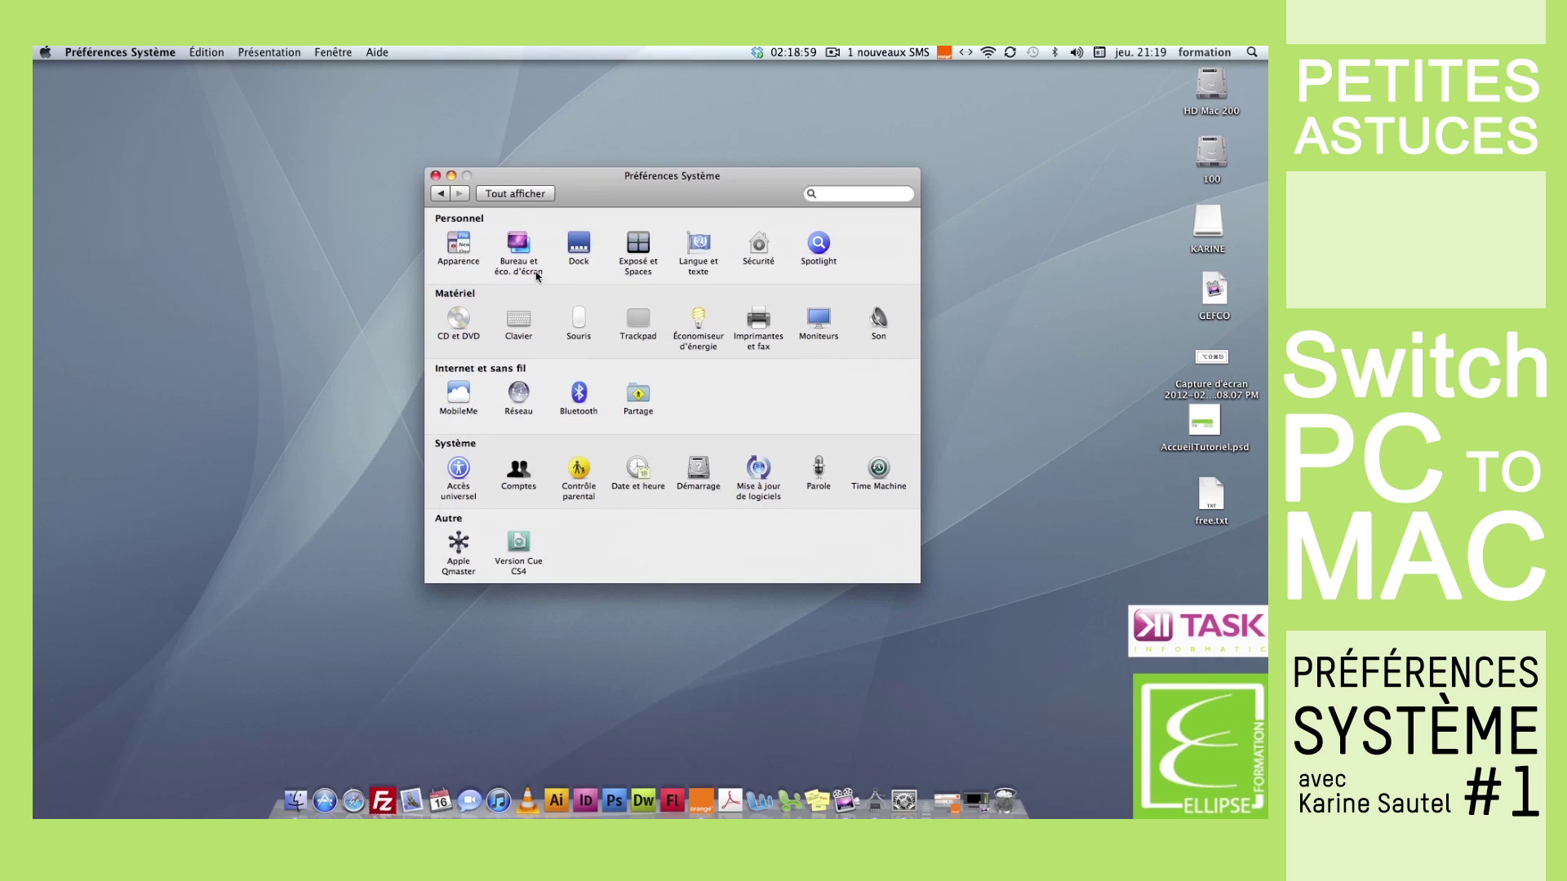
In the Dock preferences, make the Dock slightly larger and set its magnification just below Maximum
click(578, 243)
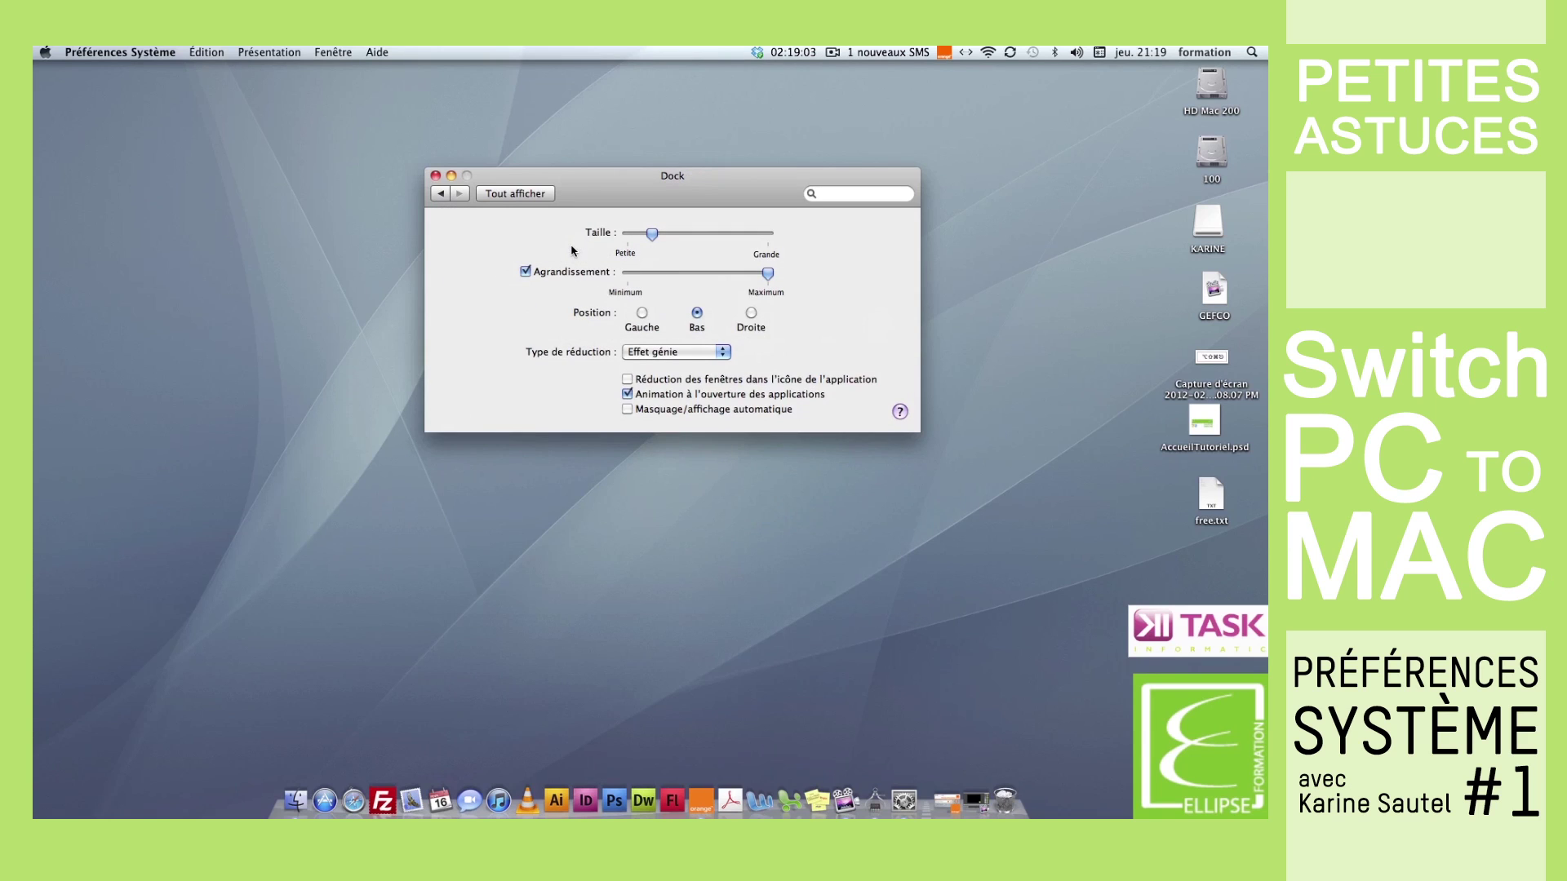
mouse_move(652, 235)
mouse_down()
mouse_move(707, 238)
mouse_move(628, 244)
mouse_move(658, 238)
mouse_up()
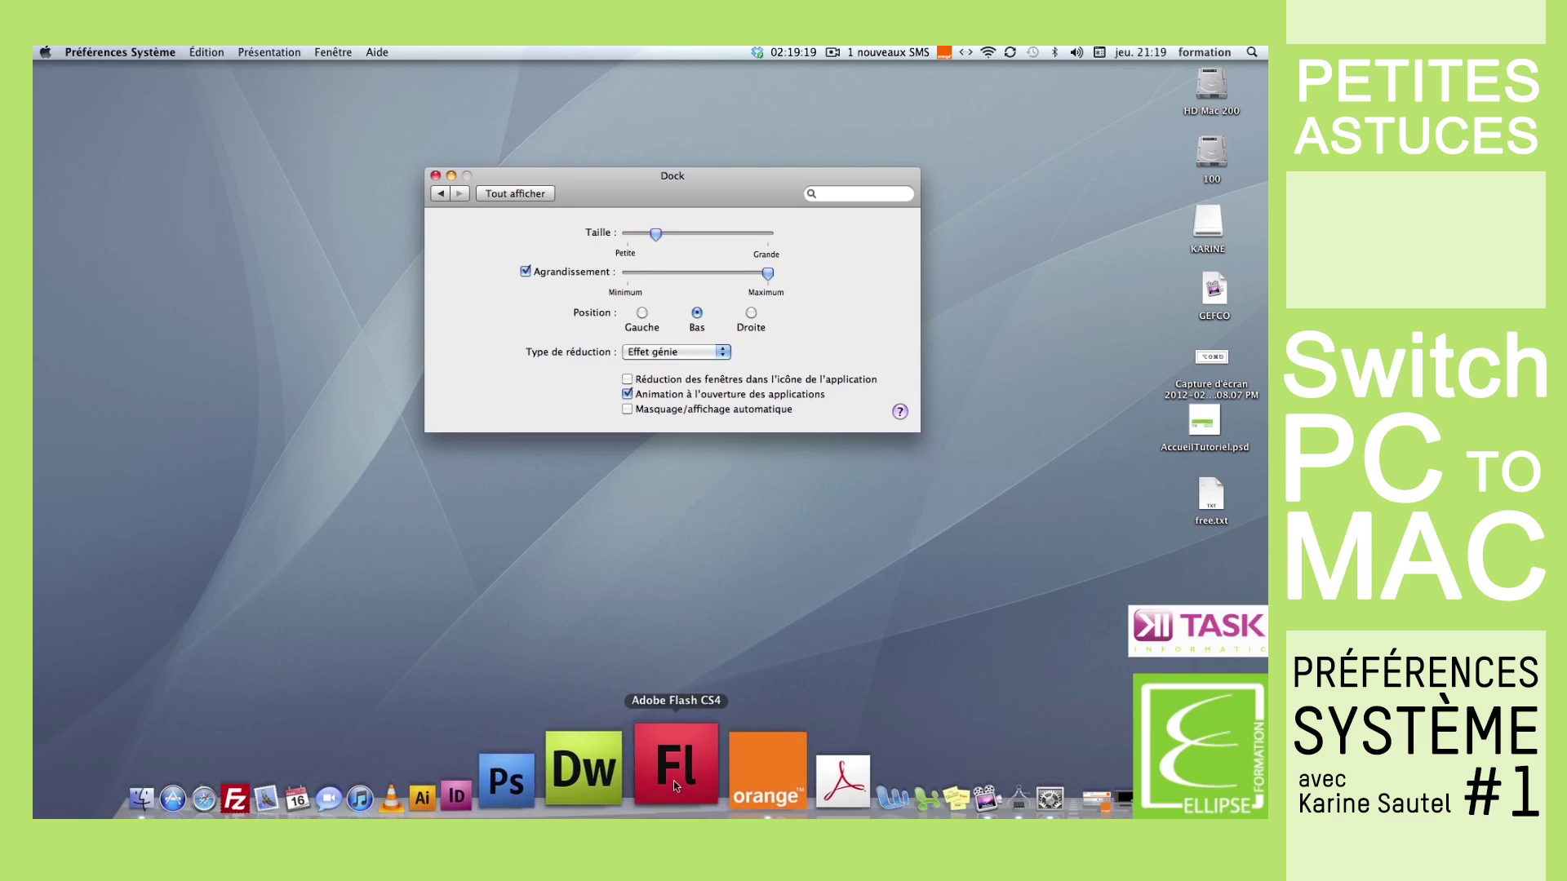
drag(773, 275, 736, 276)
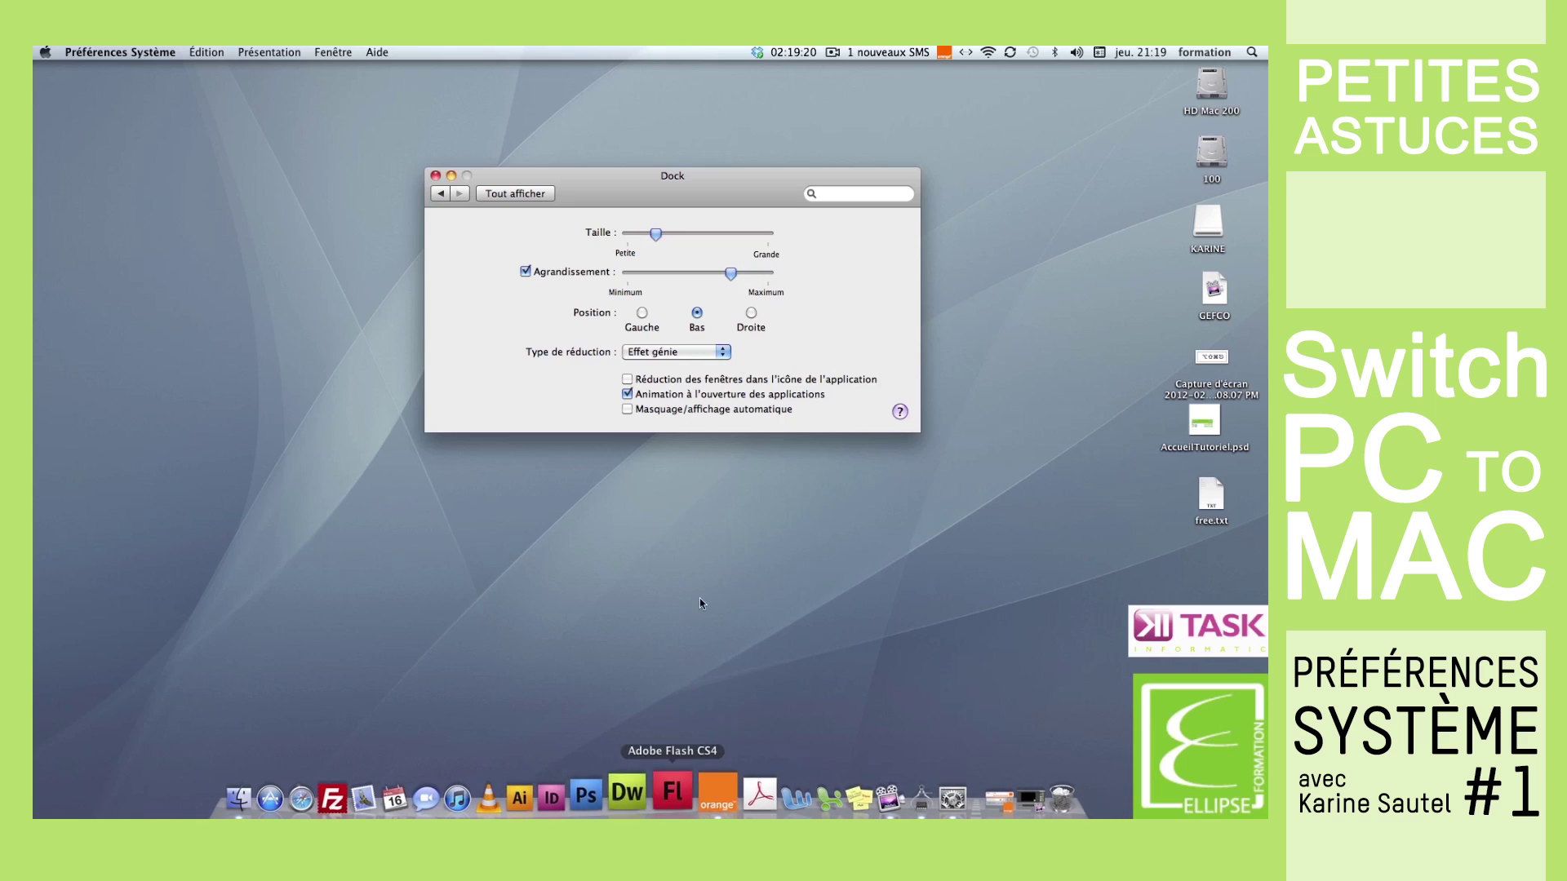
drag(730, 276, 762, 278)
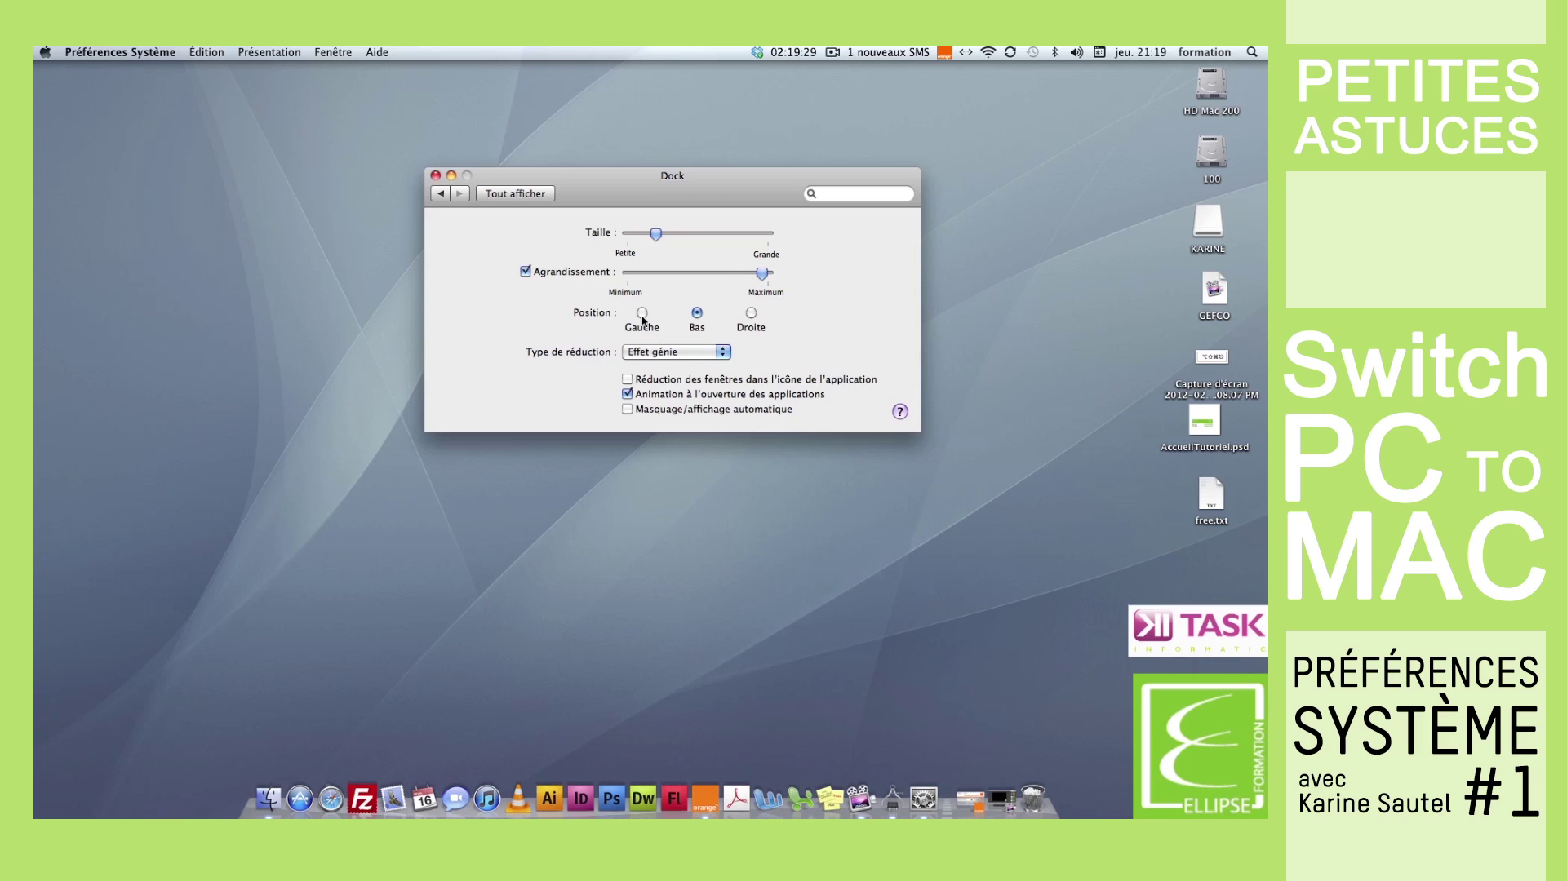
Check the Dock's available window reduction effects, then return to the preferences overview
click(707, 357)
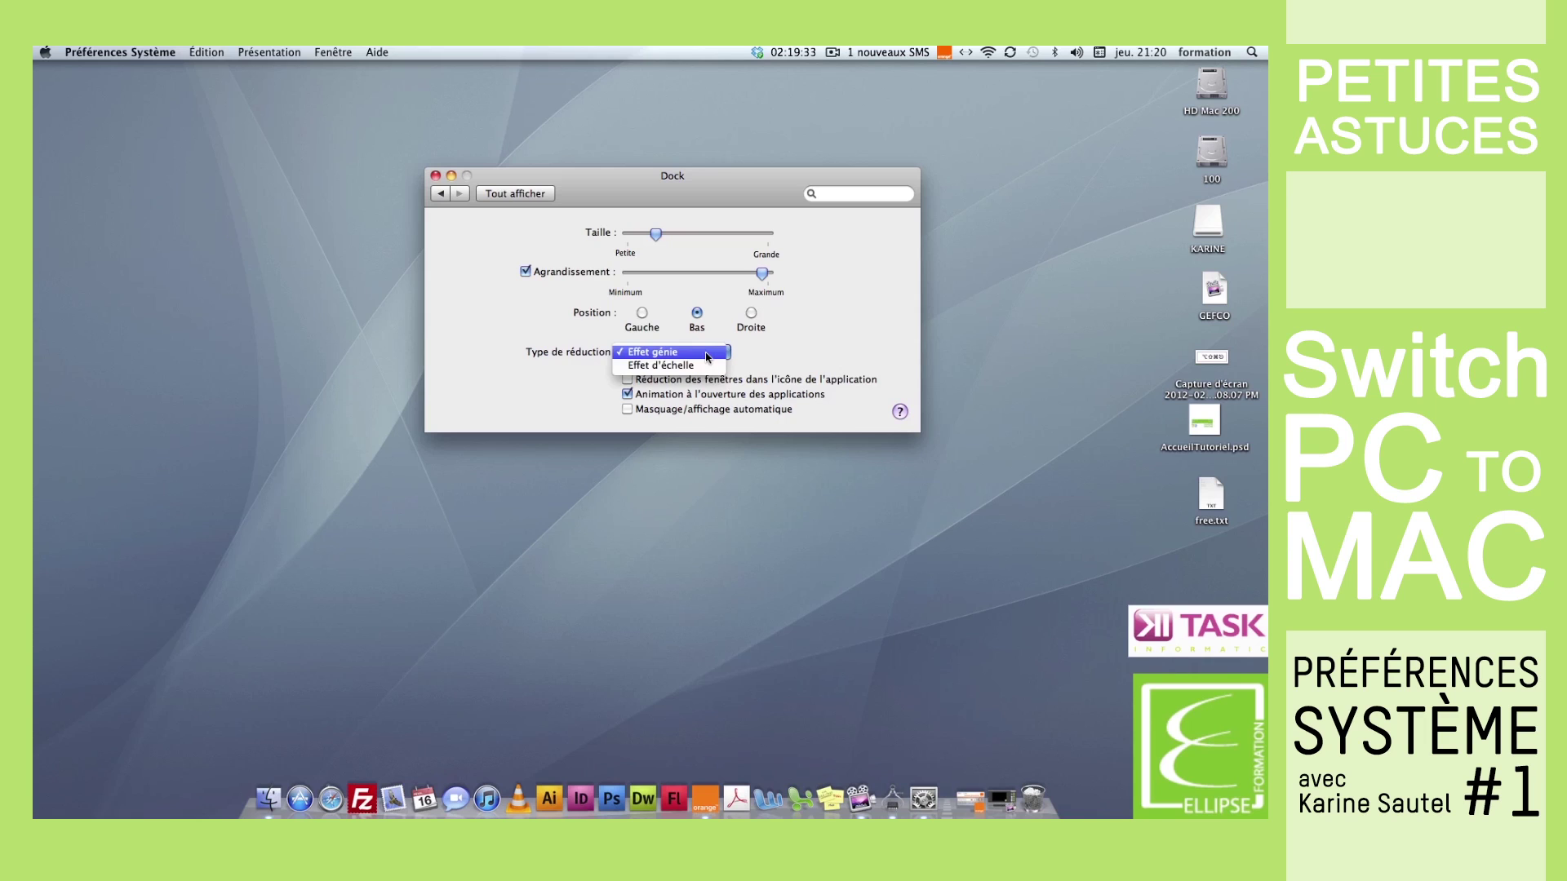
click(706, 356)
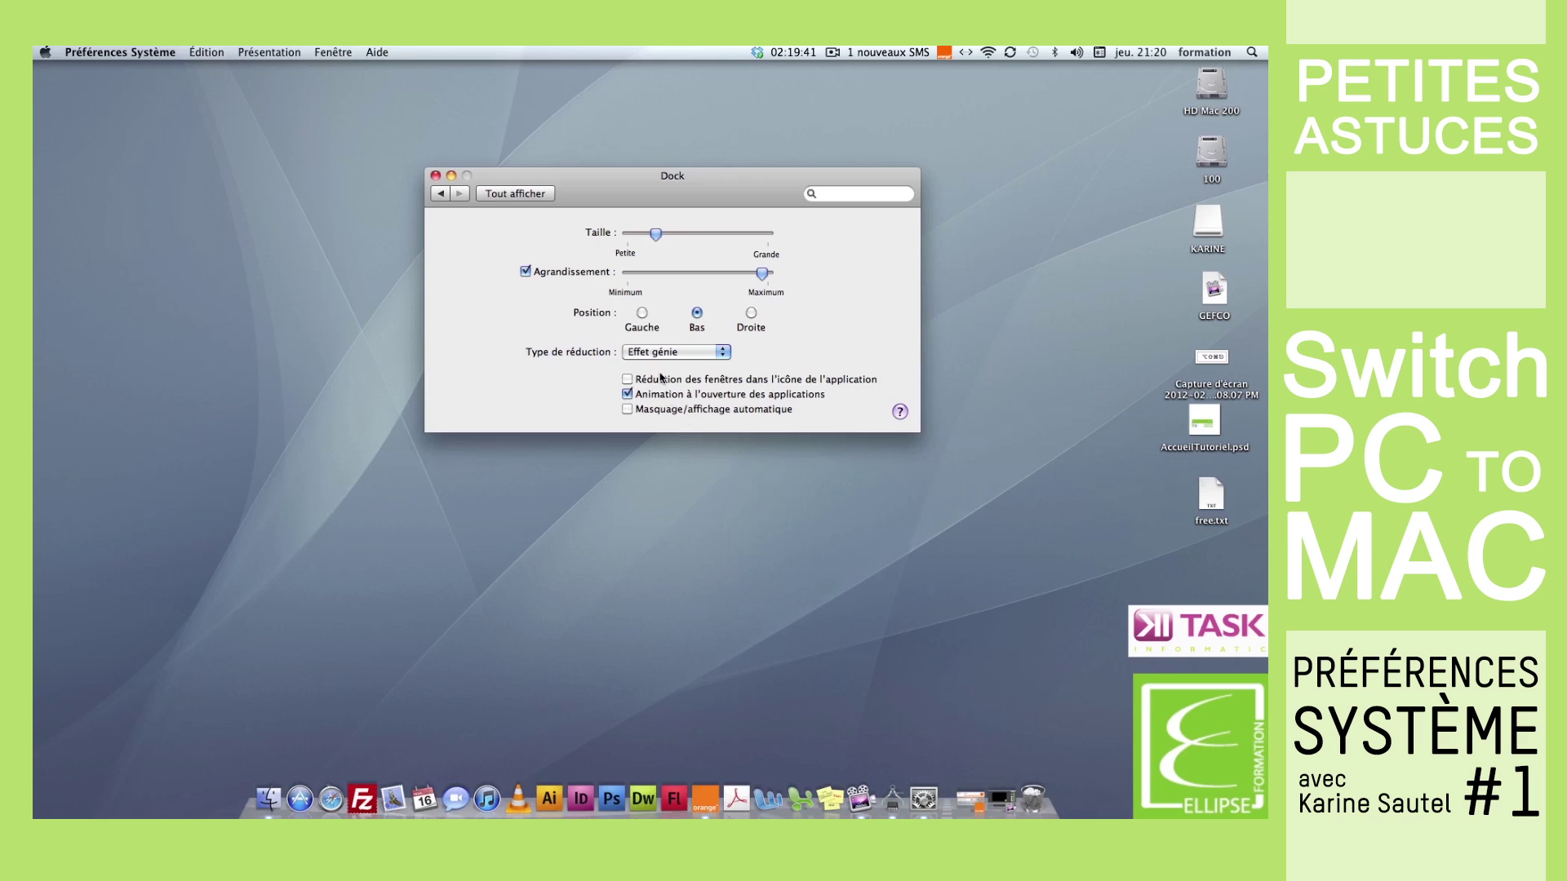
click(513, 200)
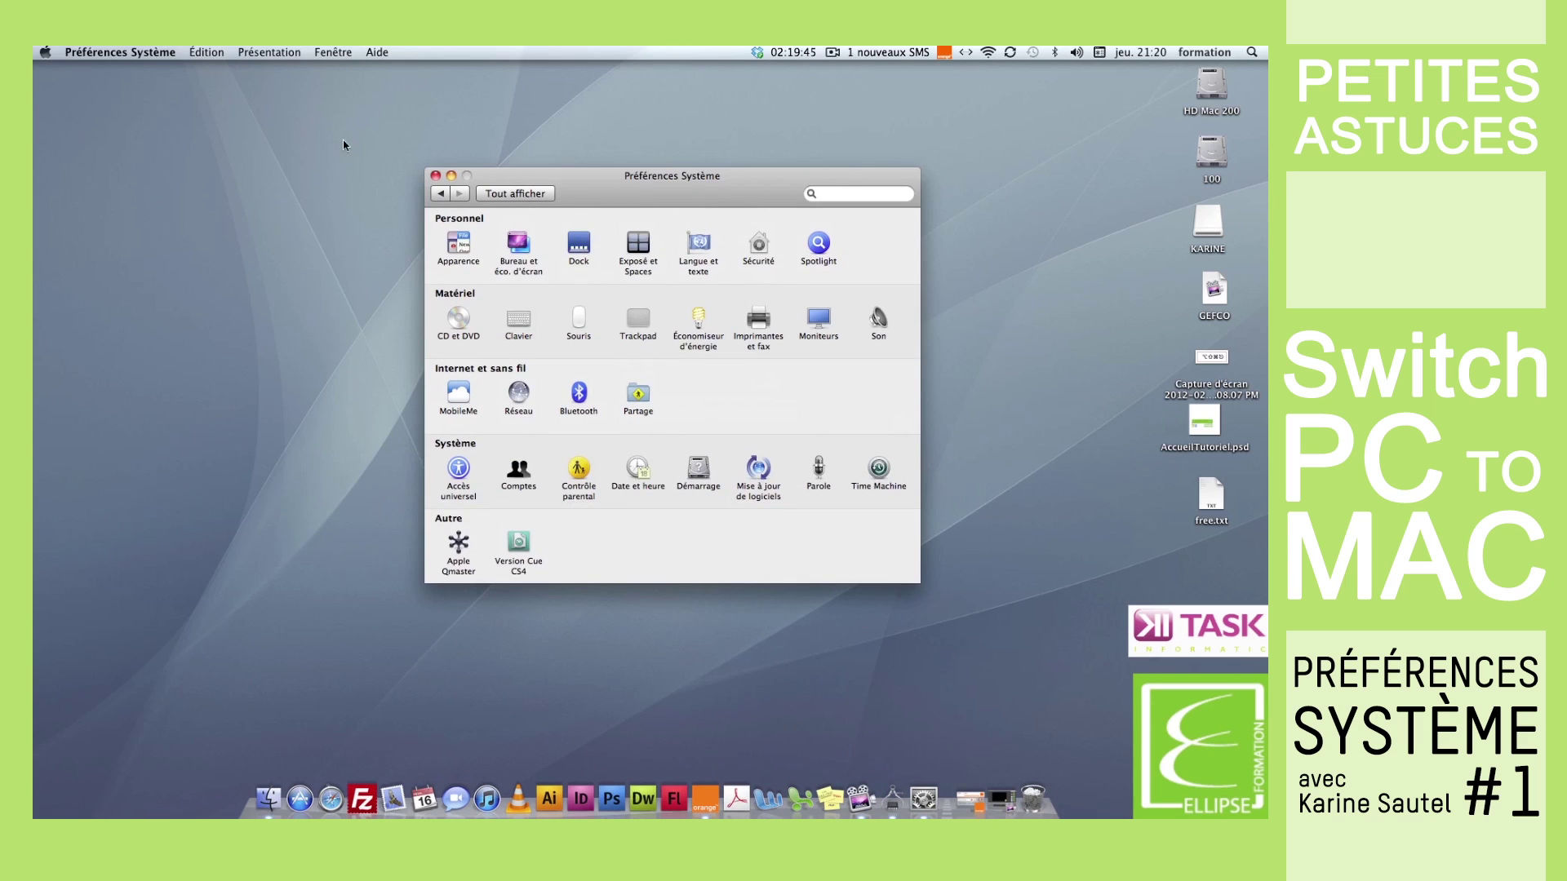
View the quick Dock commands for hiding, magnification and positioning offered by the Apple menu
click(45, 52)
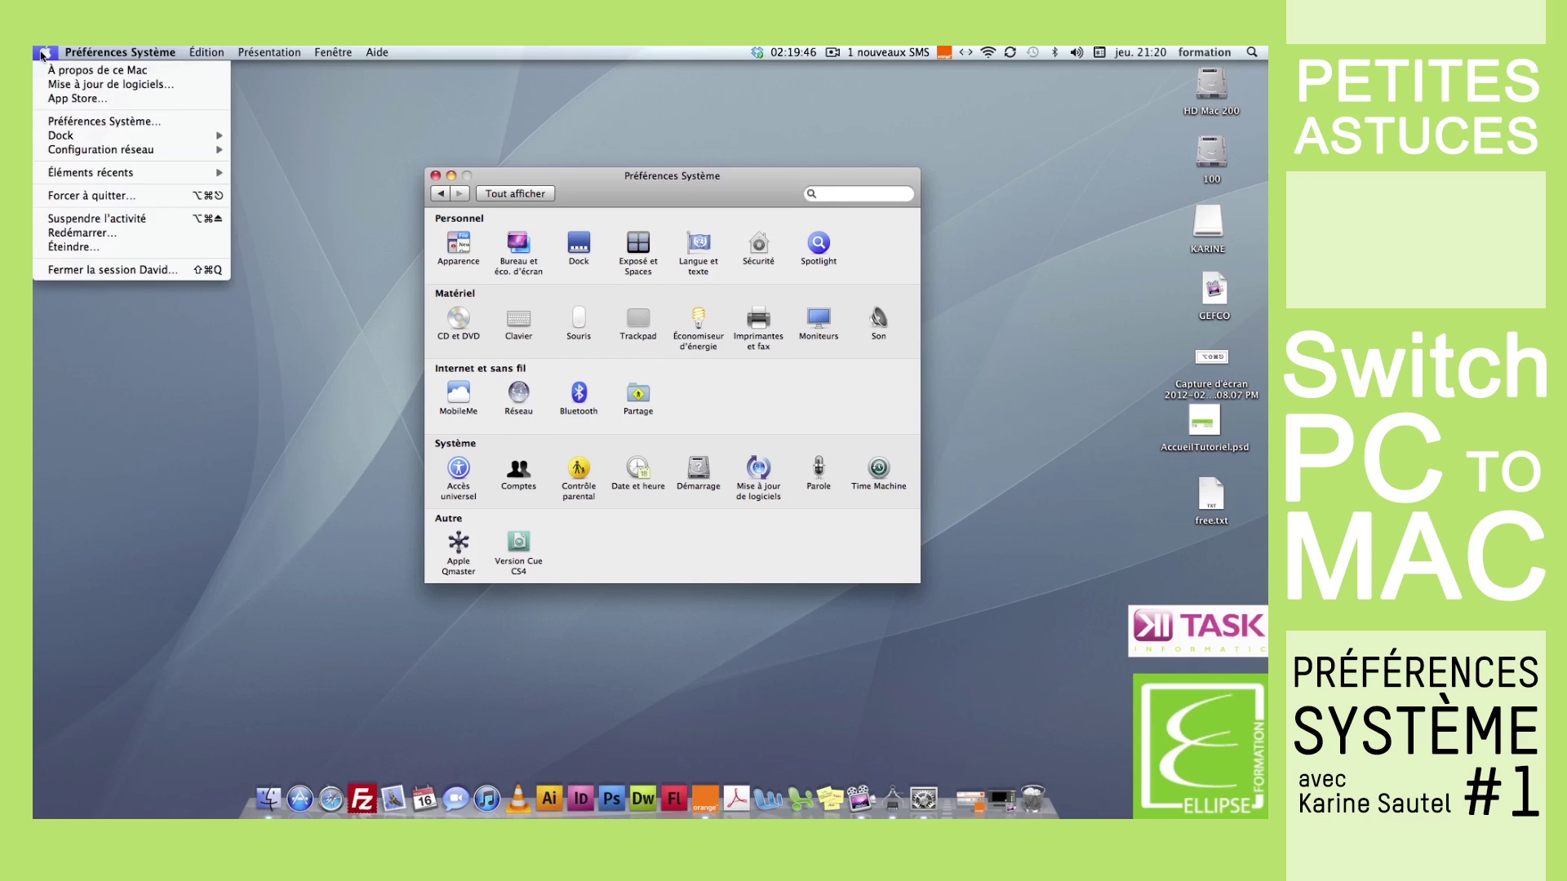
mouse_move(78, 137)
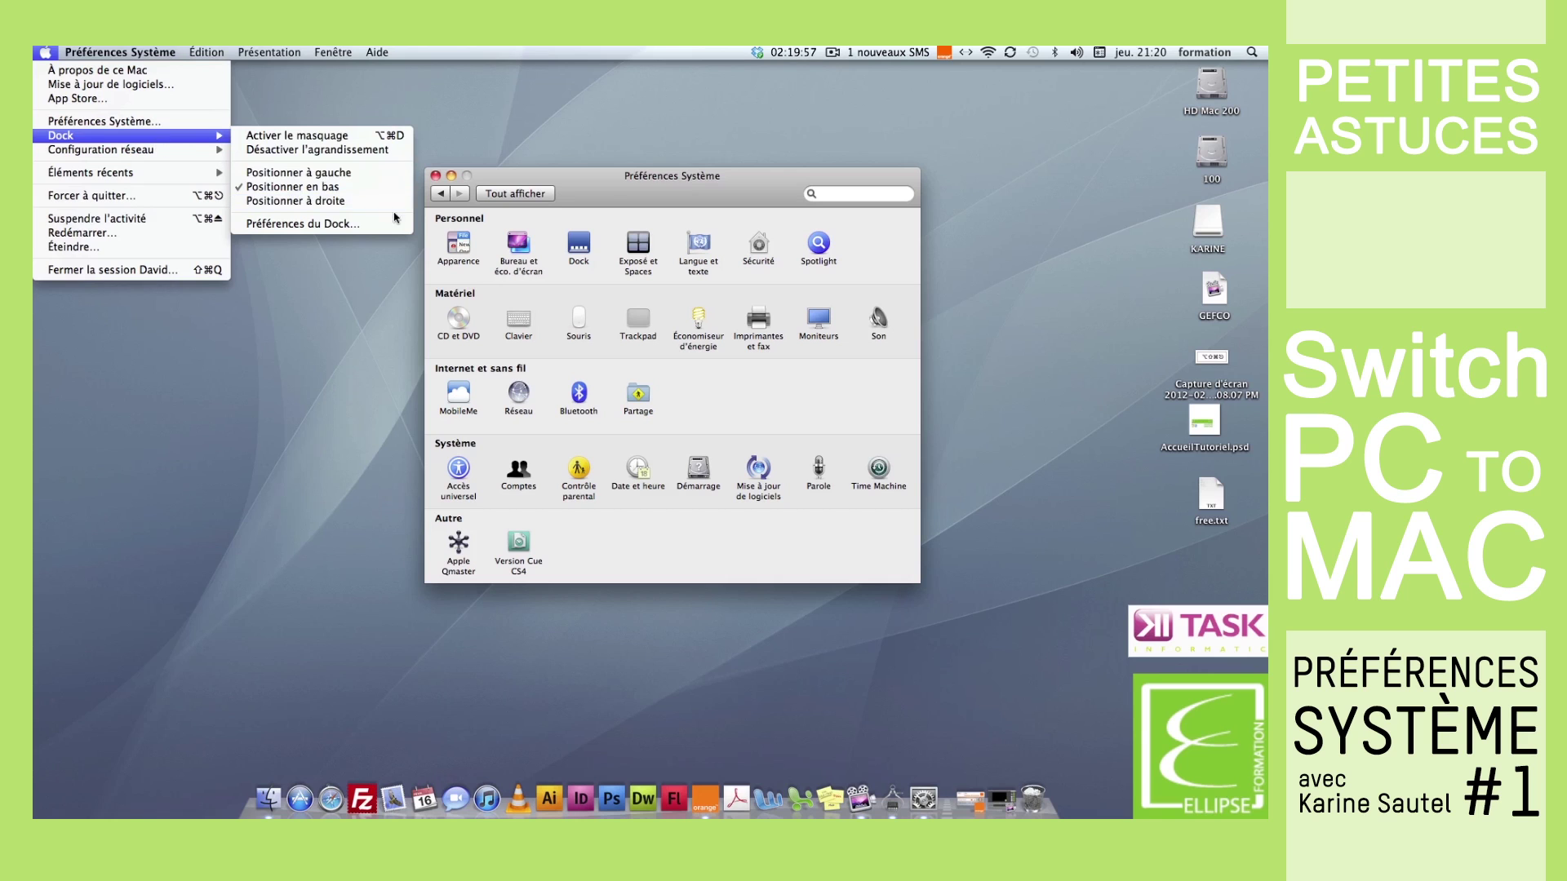
click(614, 206)
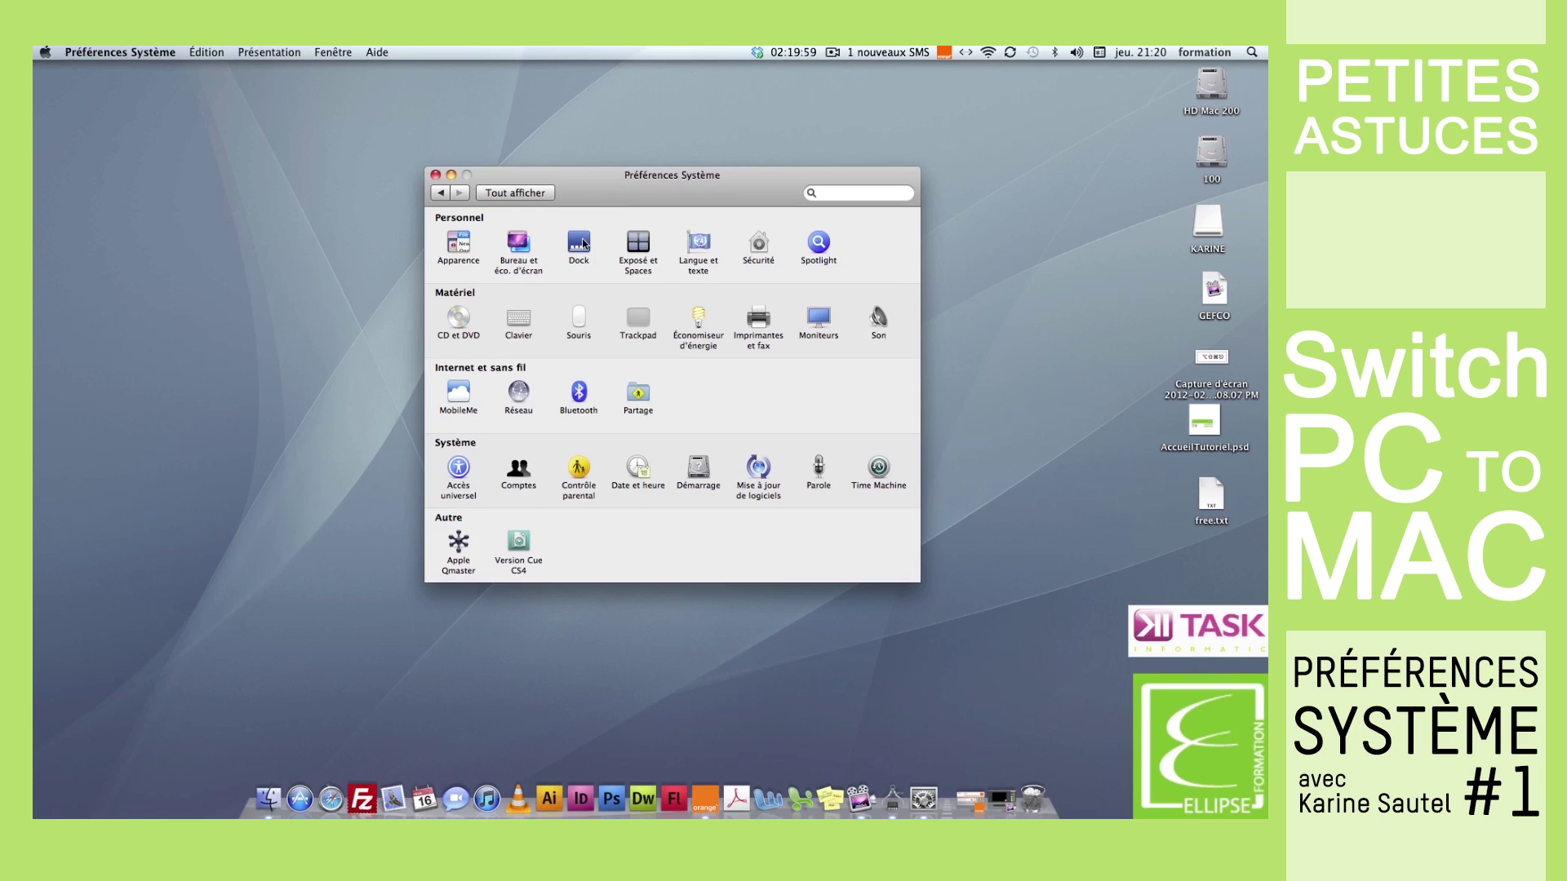
Review the Exposé shortcut assignments and the Spaces settings, then return to the preferences overview
click(635, 242)
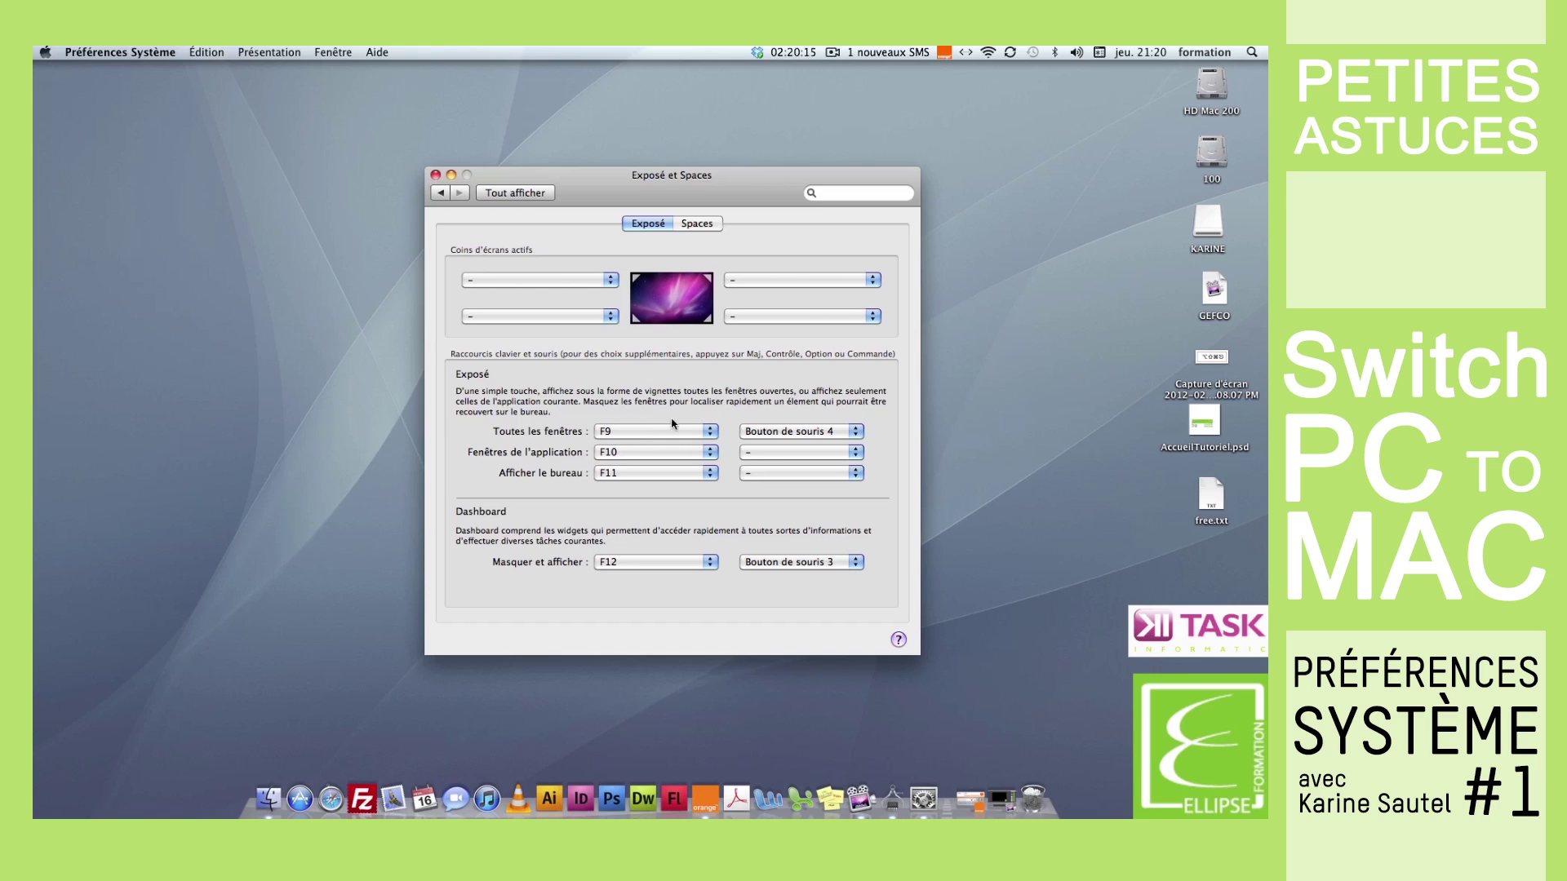
click(606, 438)
click(602, 435)
click(697, 223)
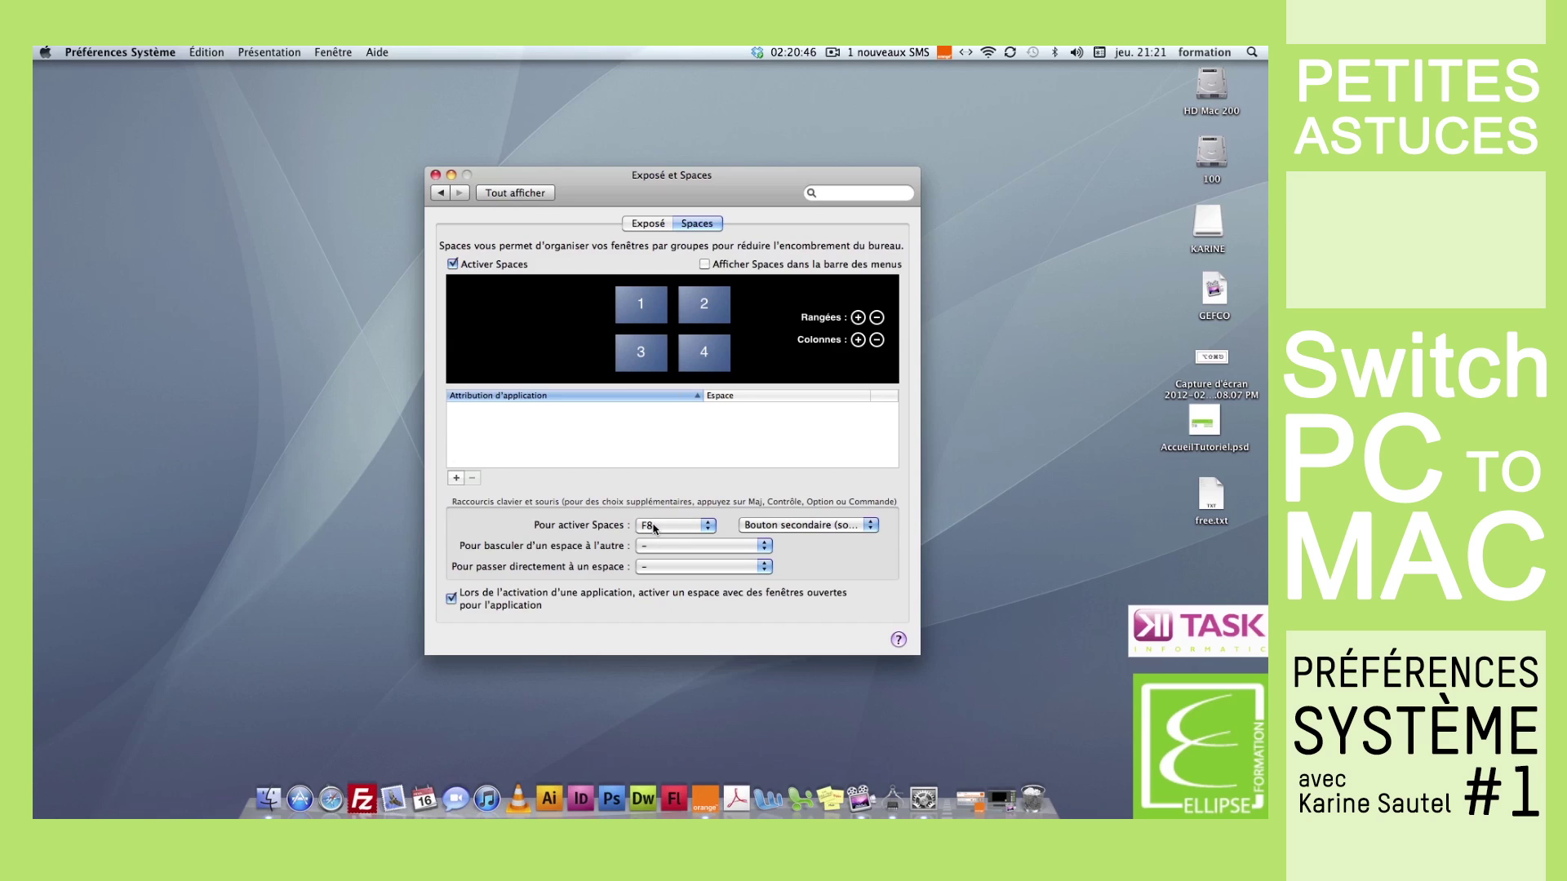
click(538, 195)
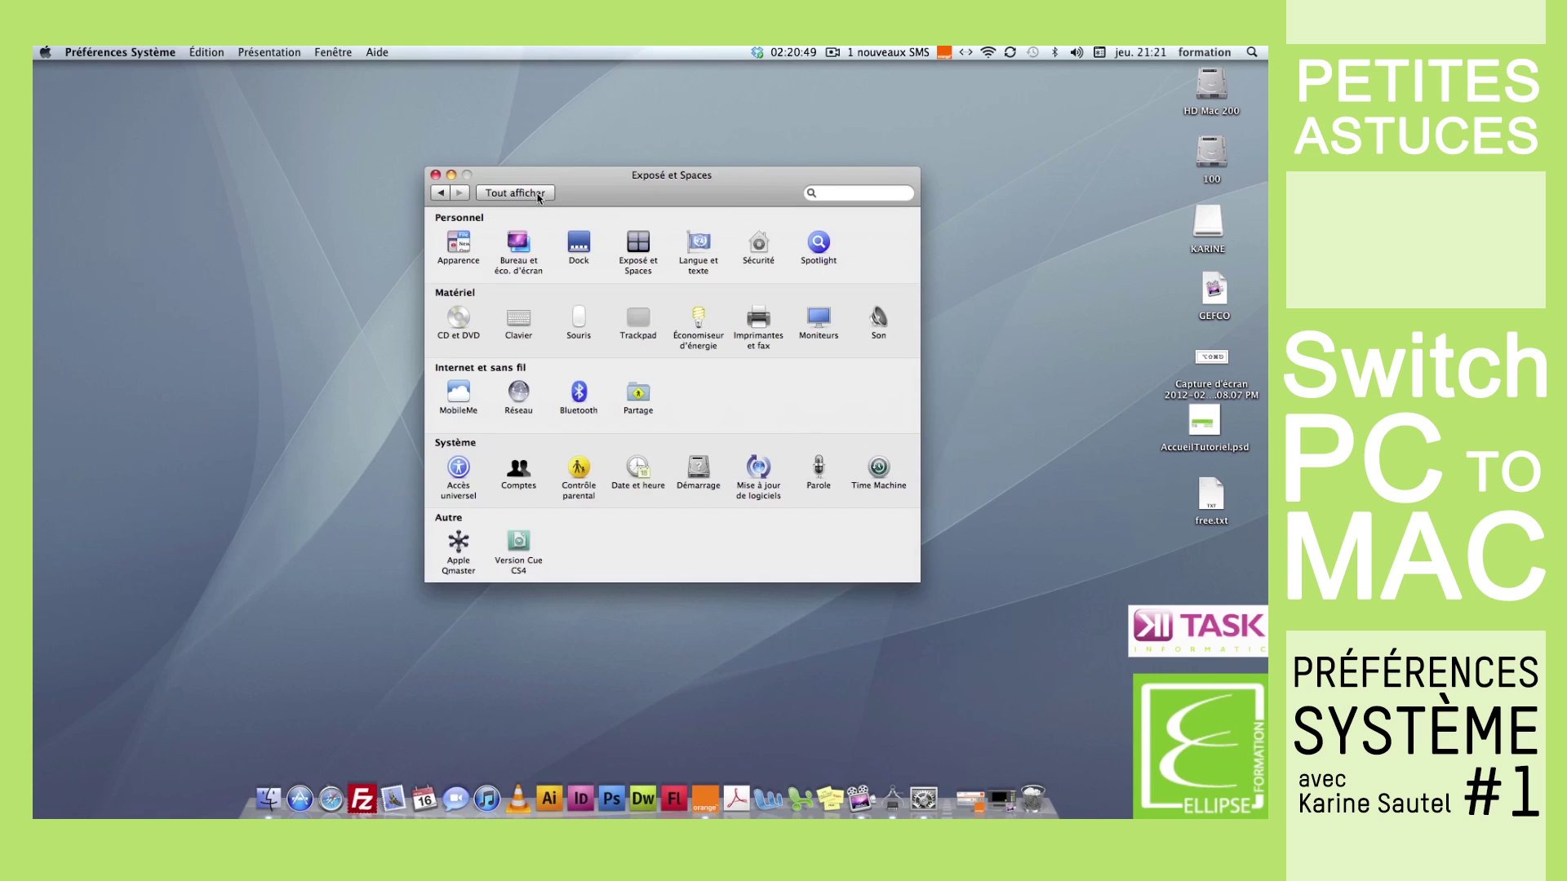
In the language and text preferences, move English to the head of the language list and restore Français to first place
click(695, 256)
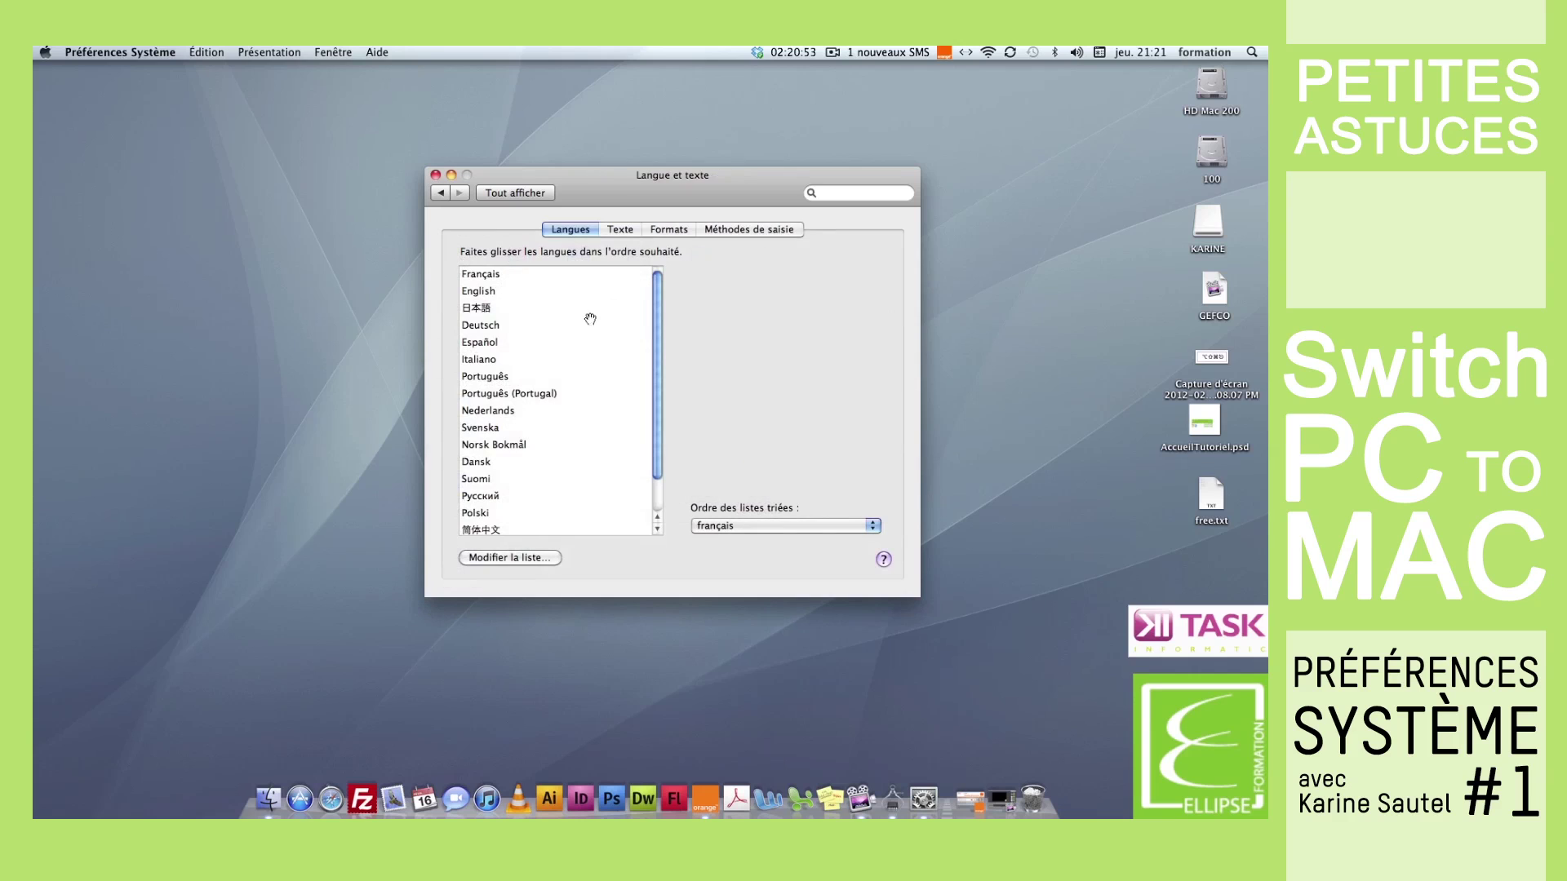
click(479, 296)
drag(479, 296, 482, 275)
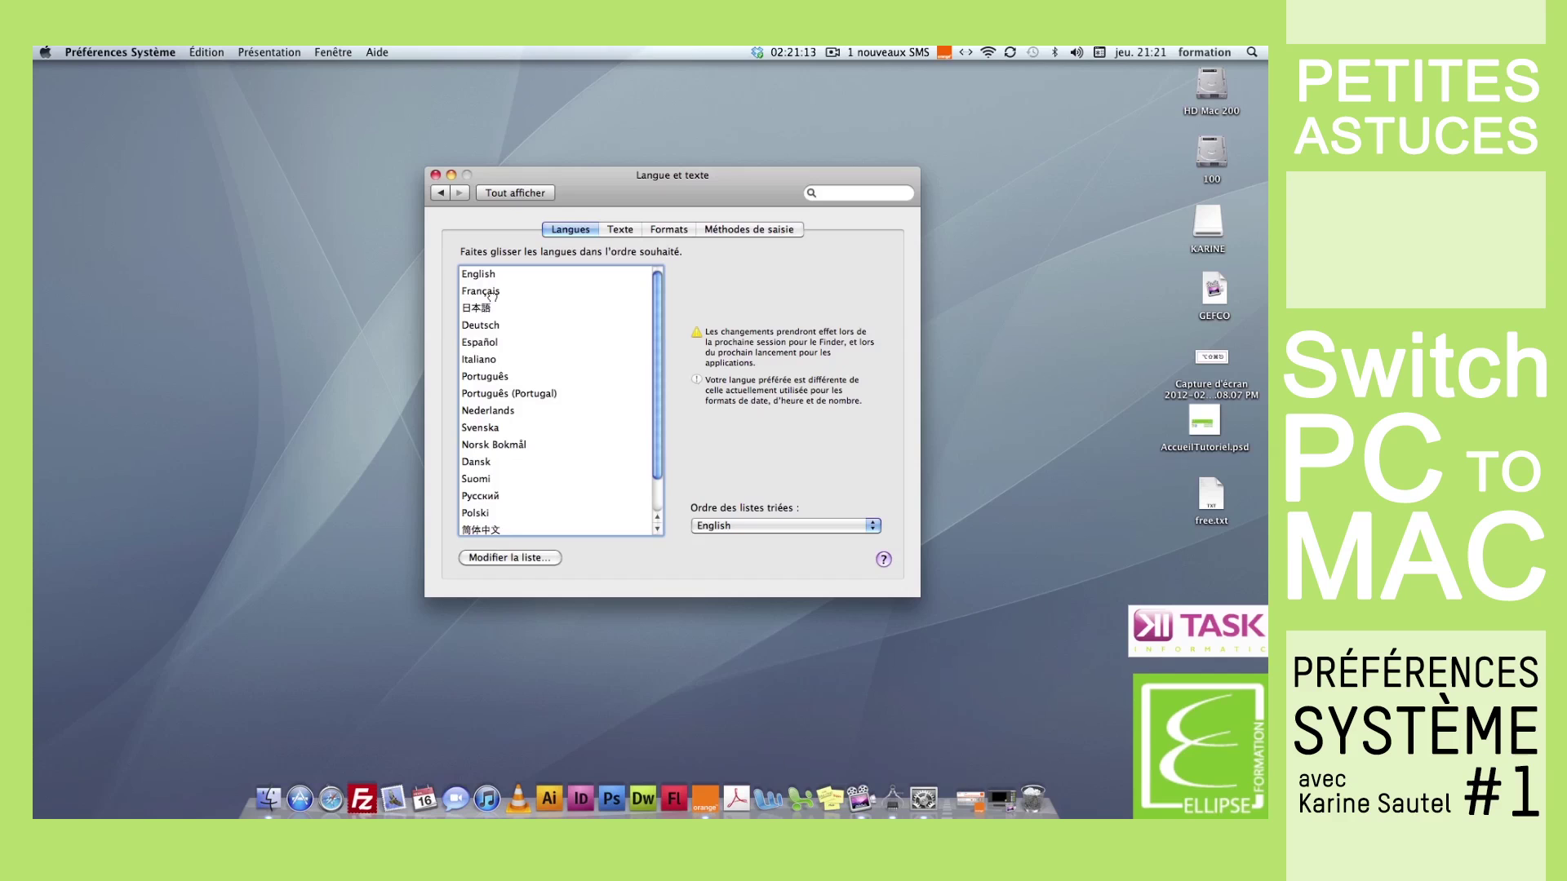
click(491, 295)
drag(491, 293, 494, 275)
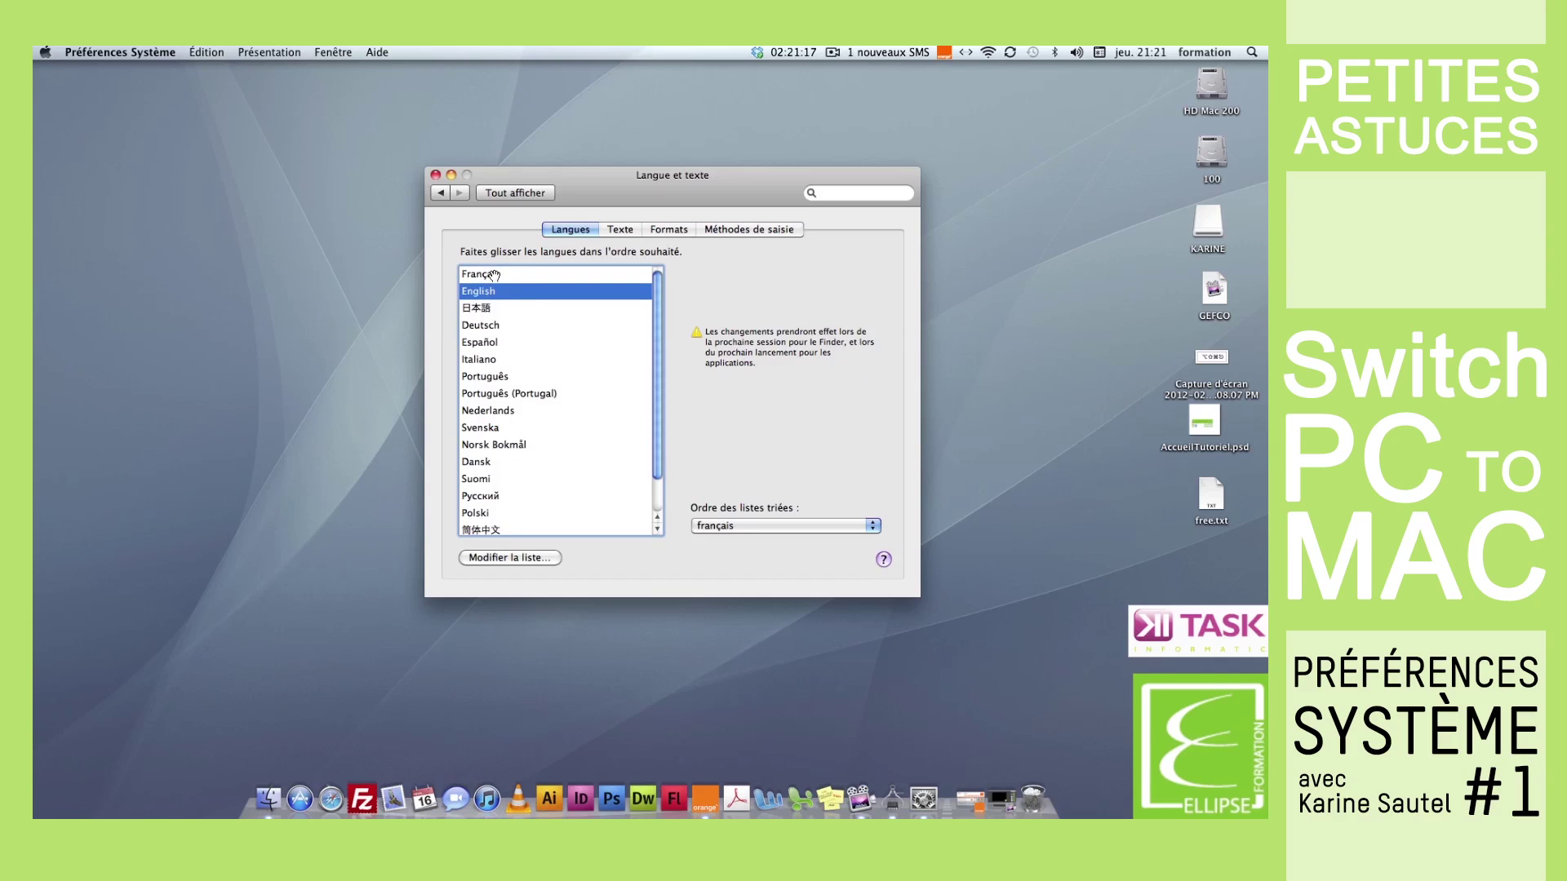
Review the text substitutions, regional formats and input methods in the language preferences, and return to the preferences overview
click(611, 230)
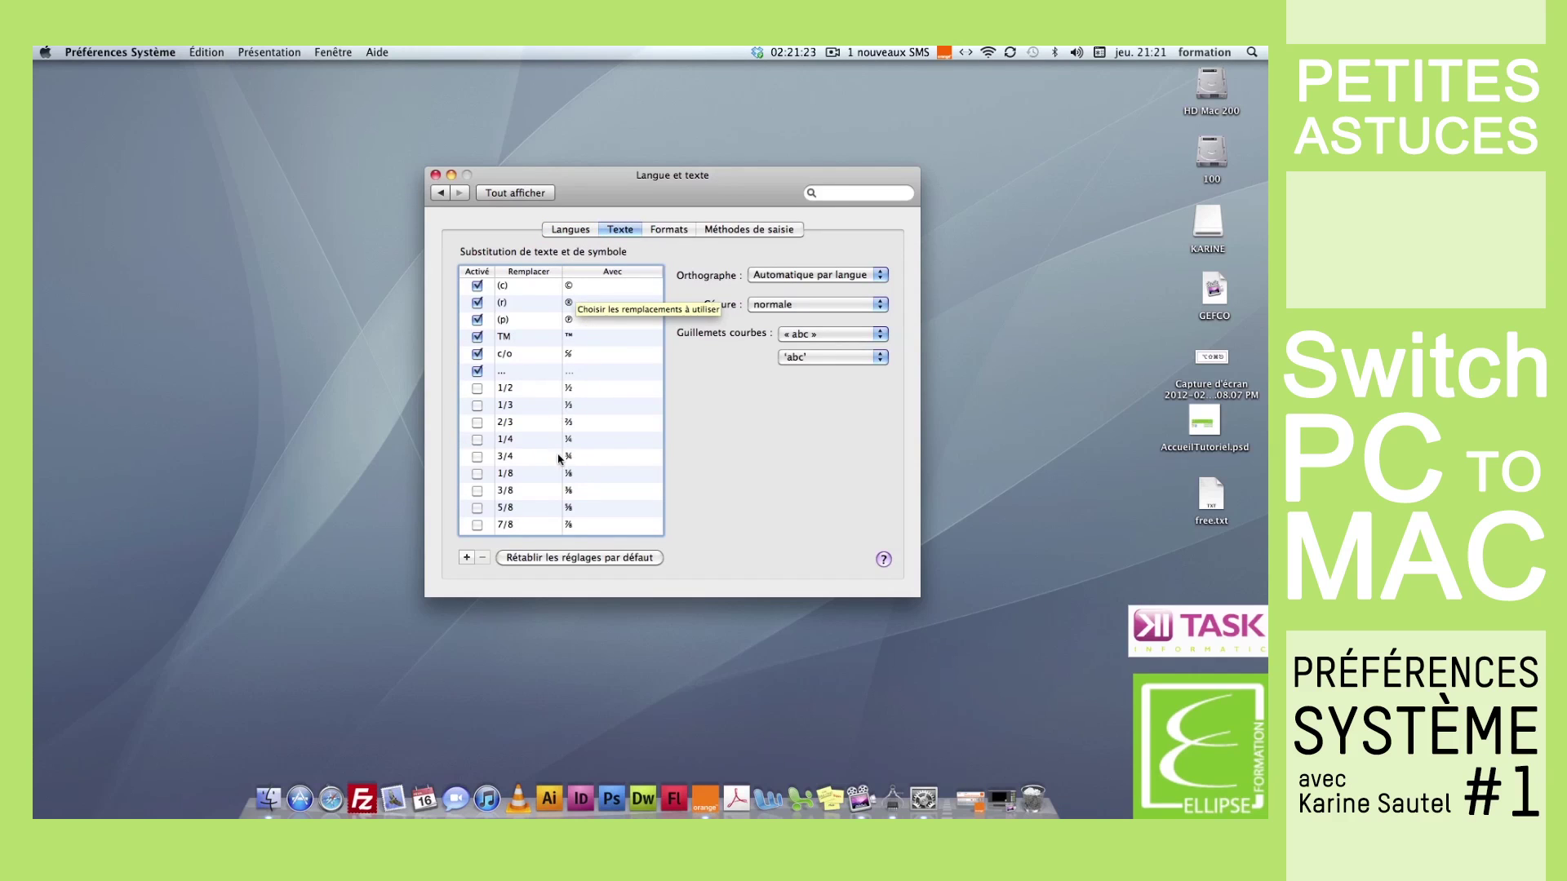
click(679, 236)
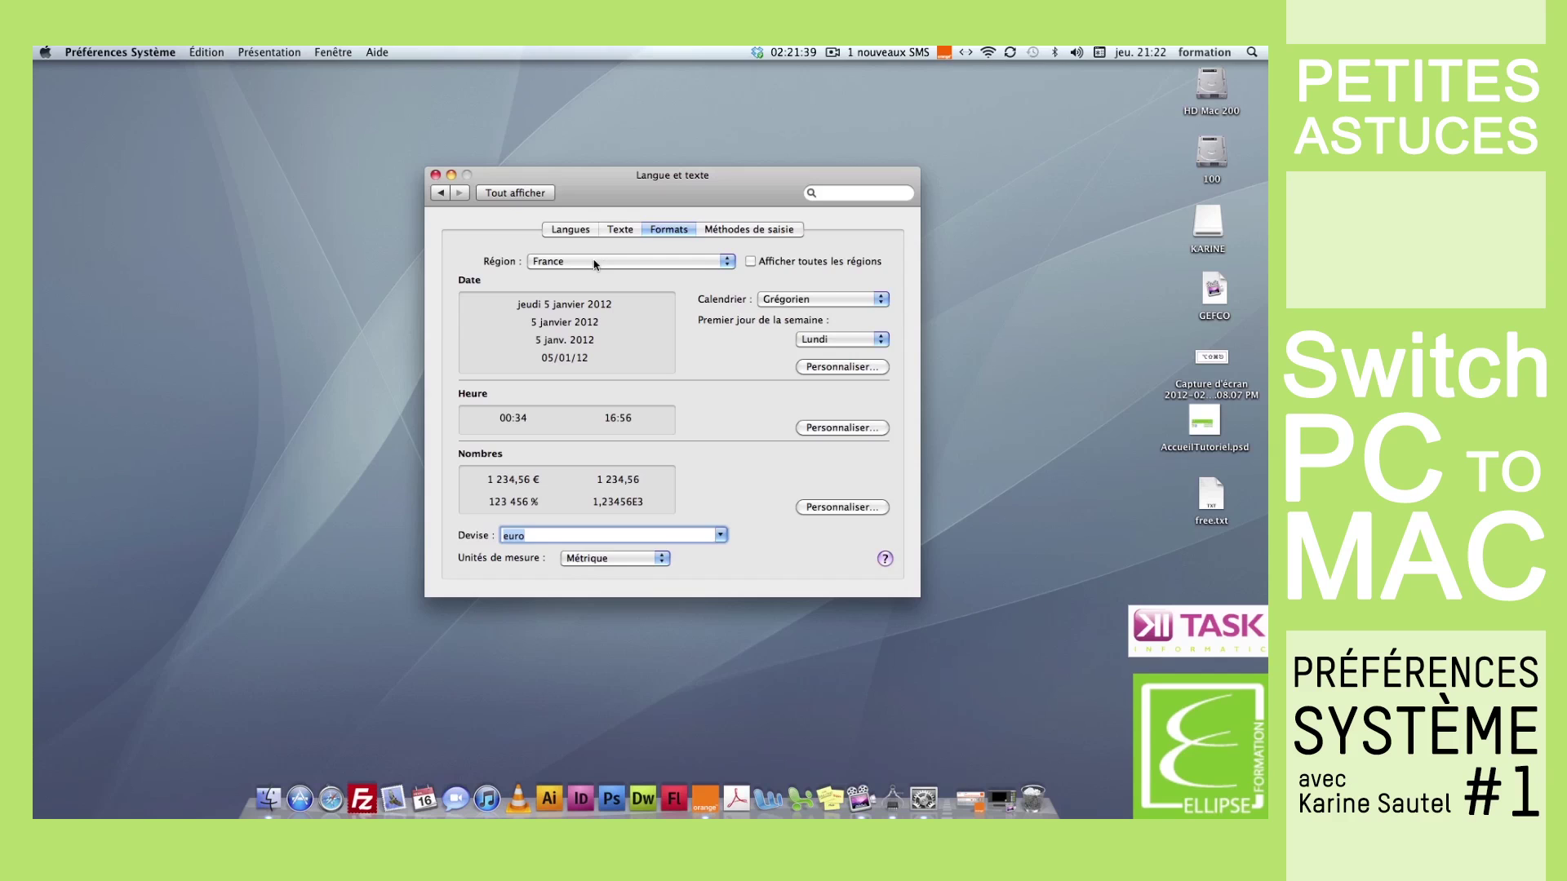
click(708, 231)
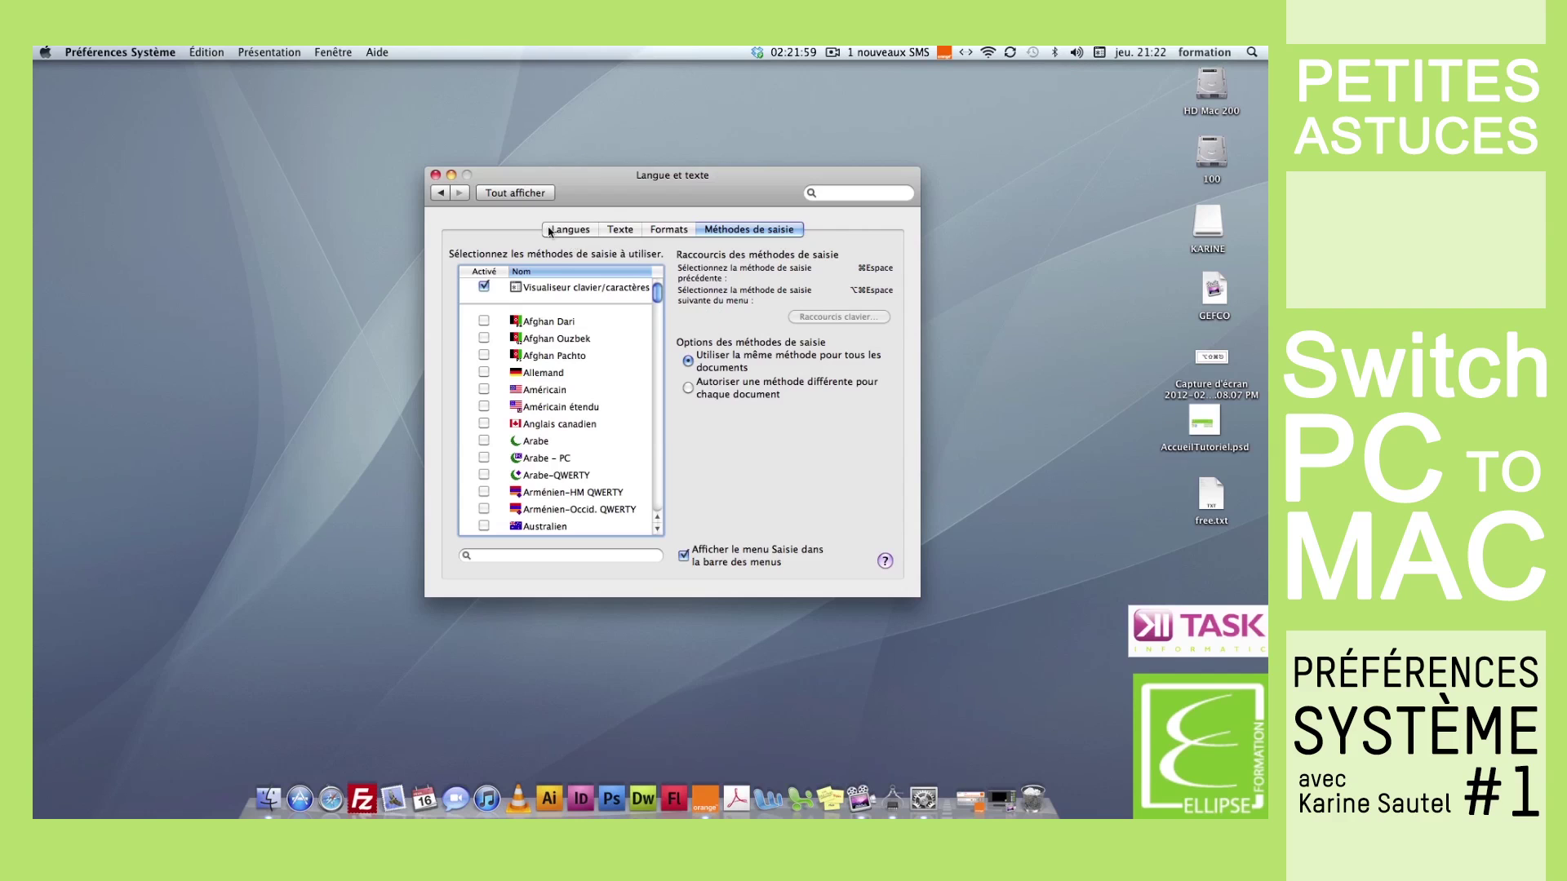
click(525, 195)
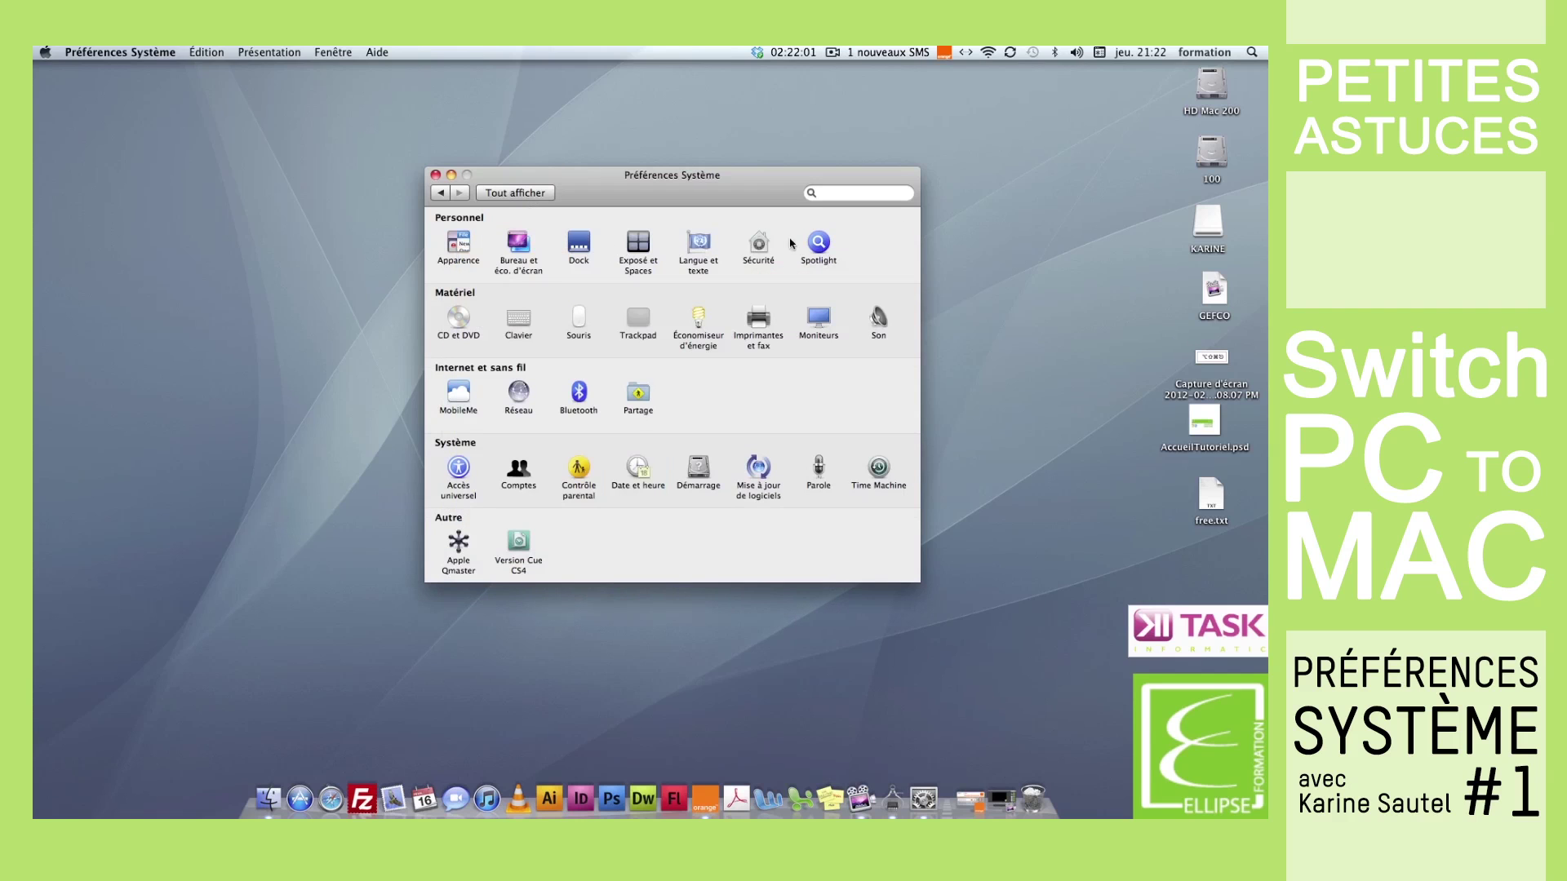
Examine the general, FileVault and firewall security settings, dismissing the administrator authentication request, and return to the preferences overview
click(761, 250)
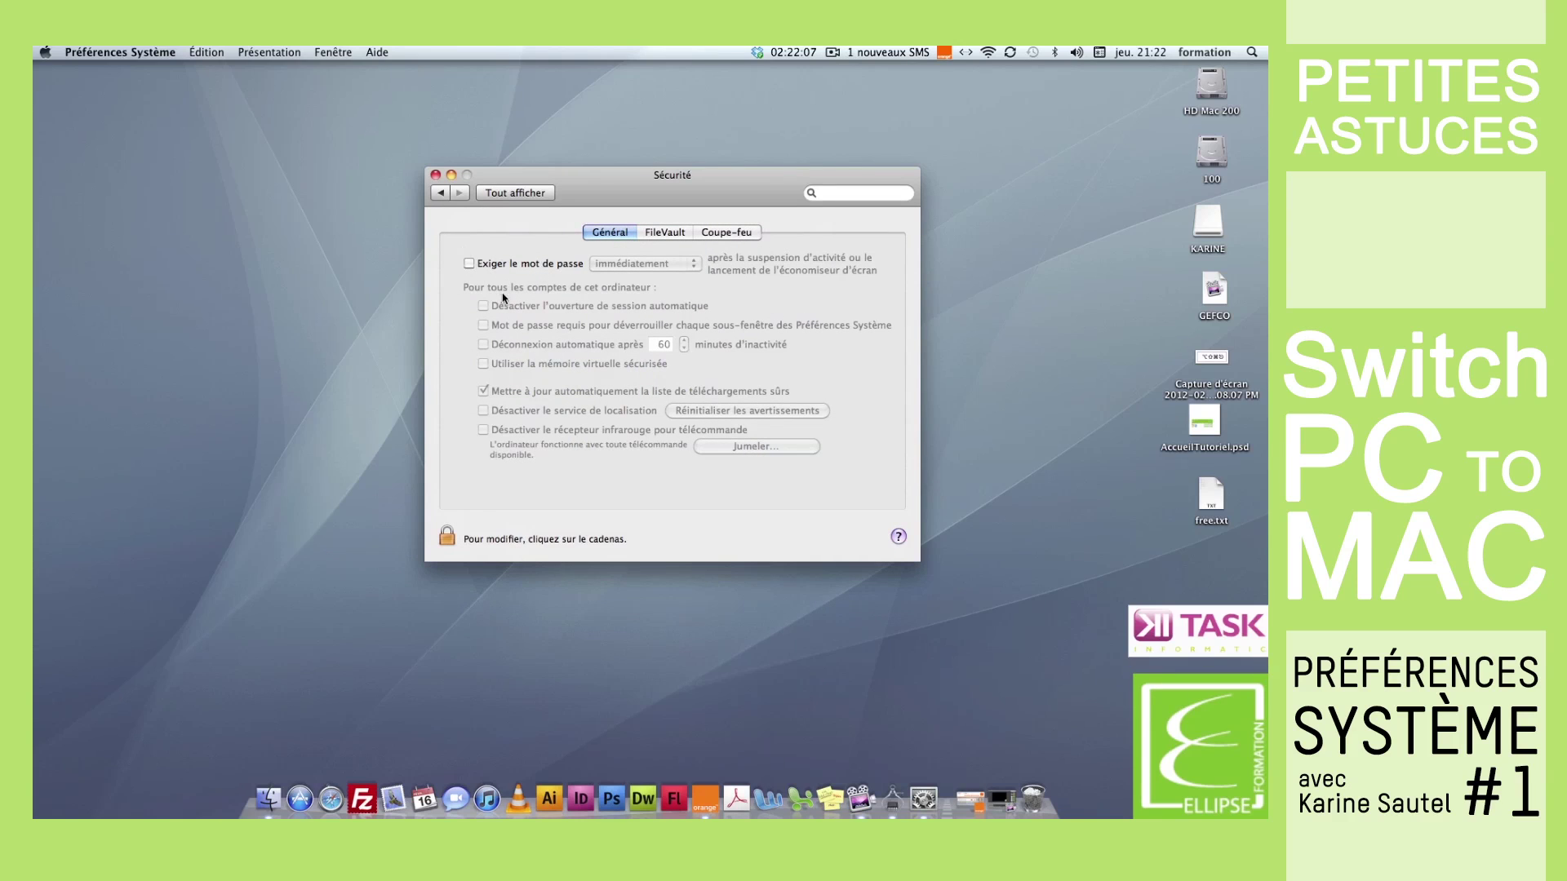
click(448, 538)
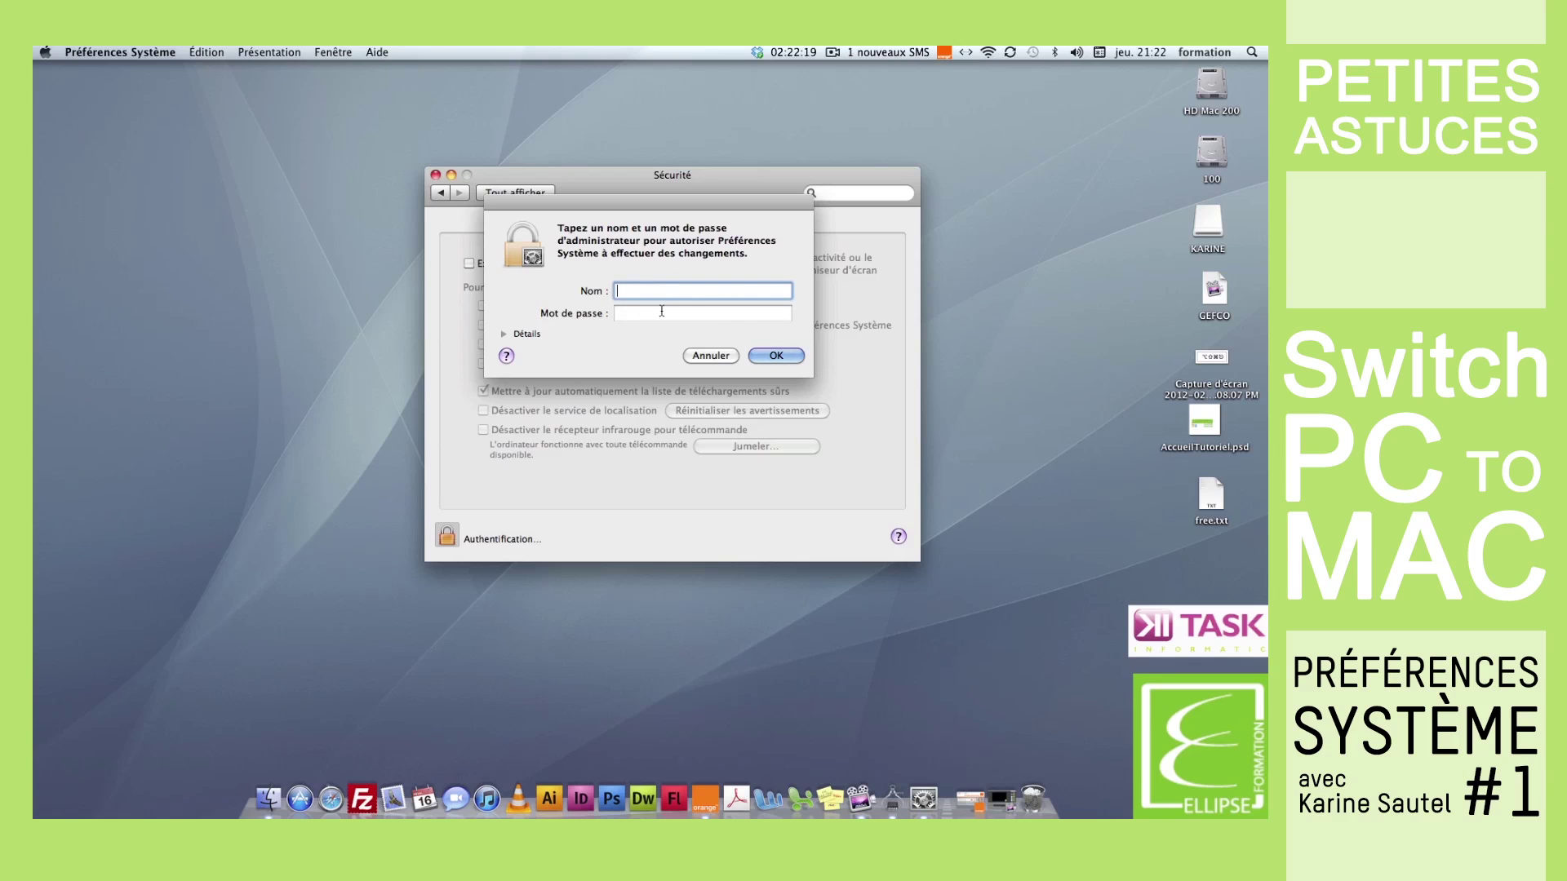
click(708, 359)
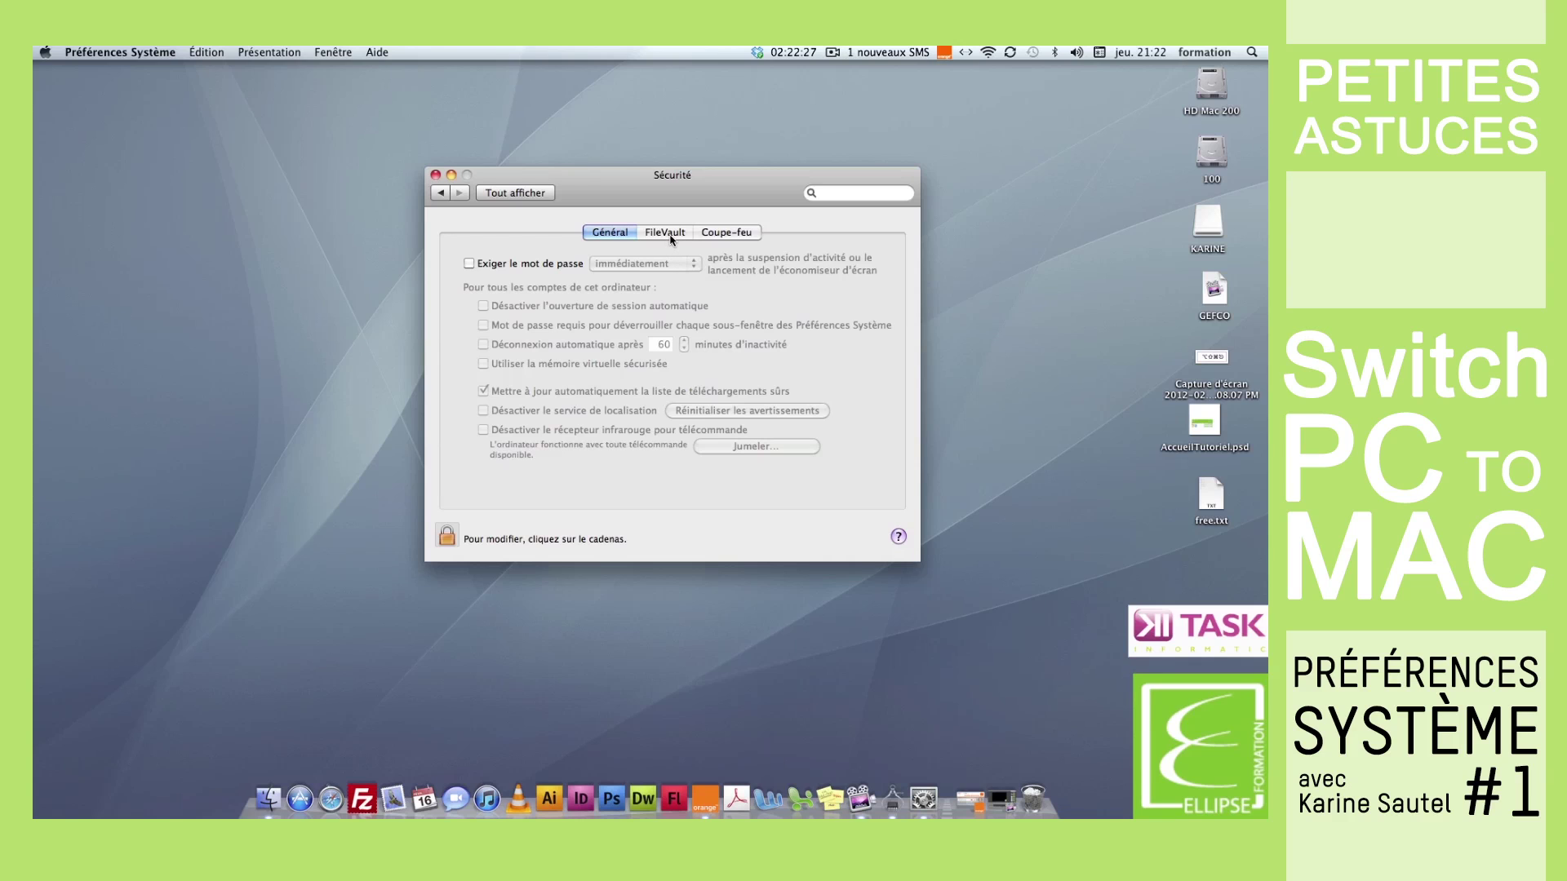
click(671, 236)
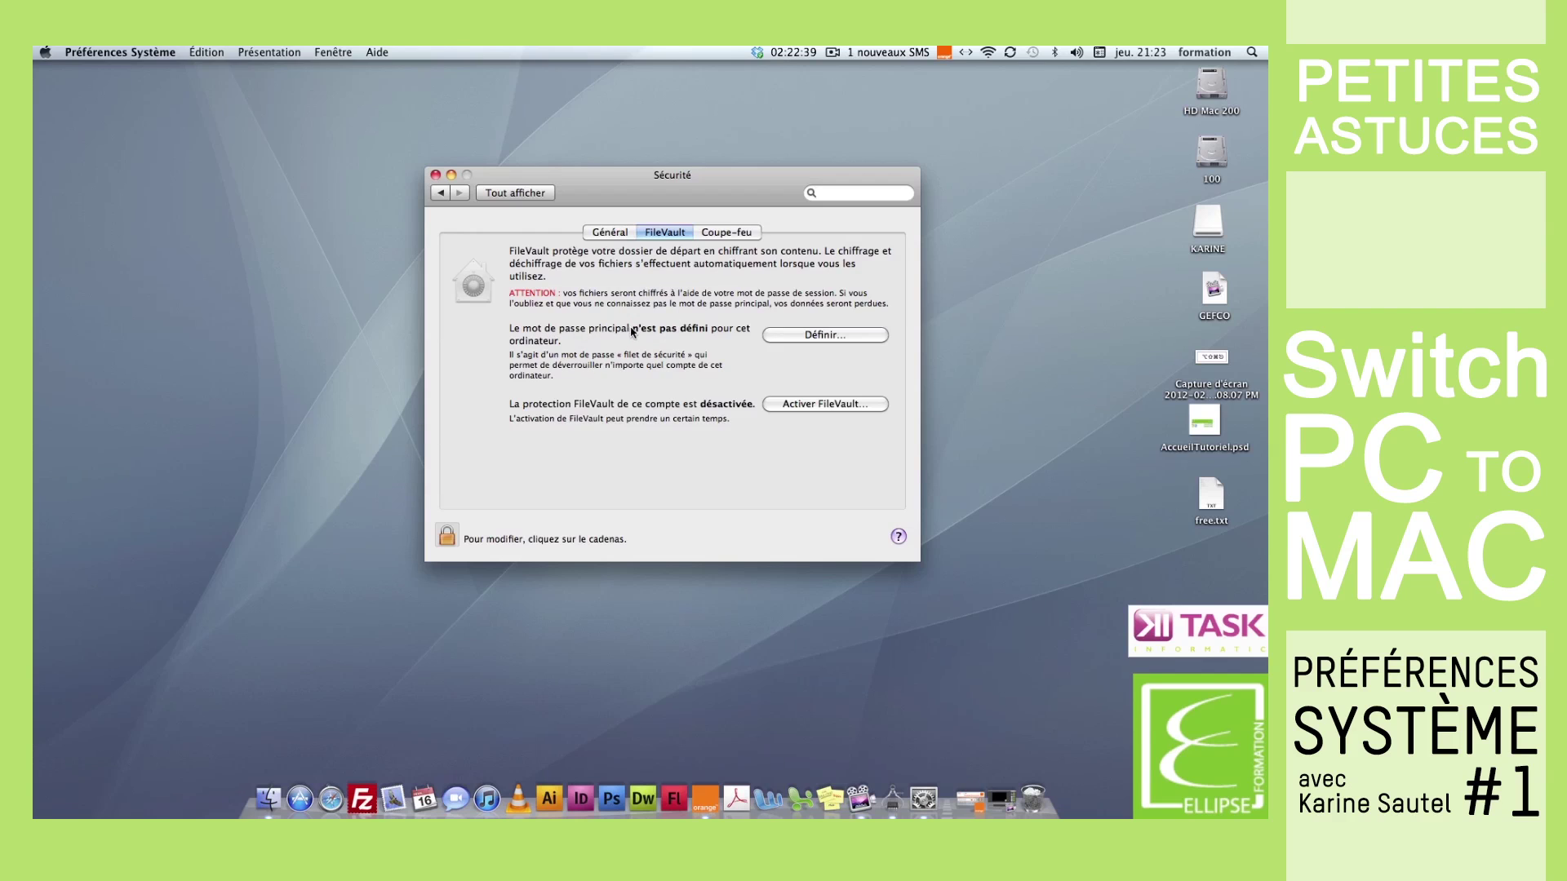
click(721, 231)
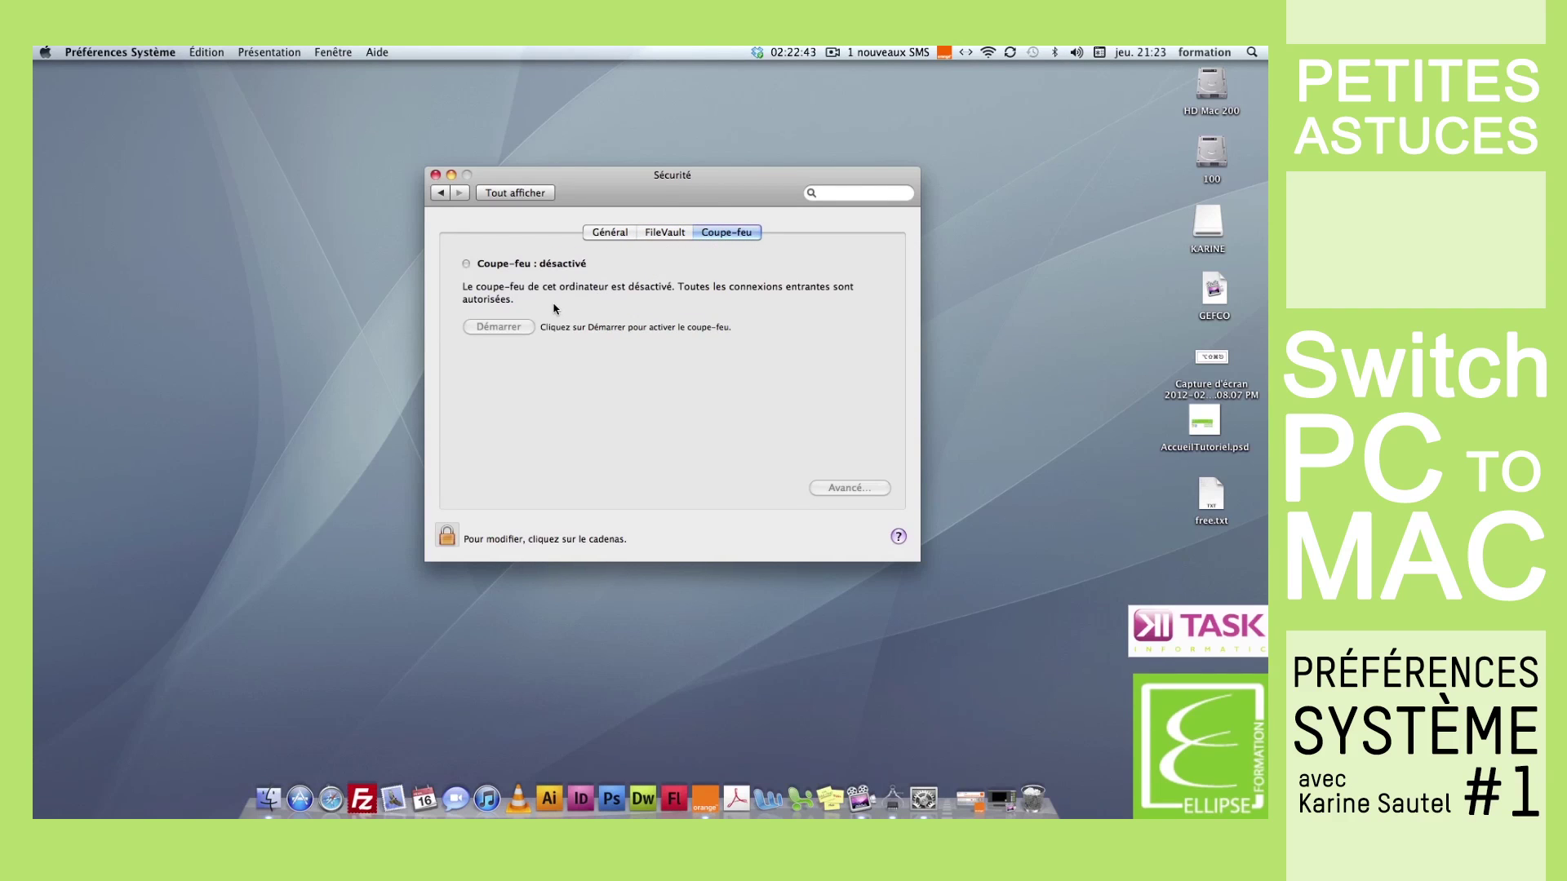
click(531, 191)
Review Spotlight's search result categories and its privacy exclusions, and return to the preferences overview
click(819, 243)
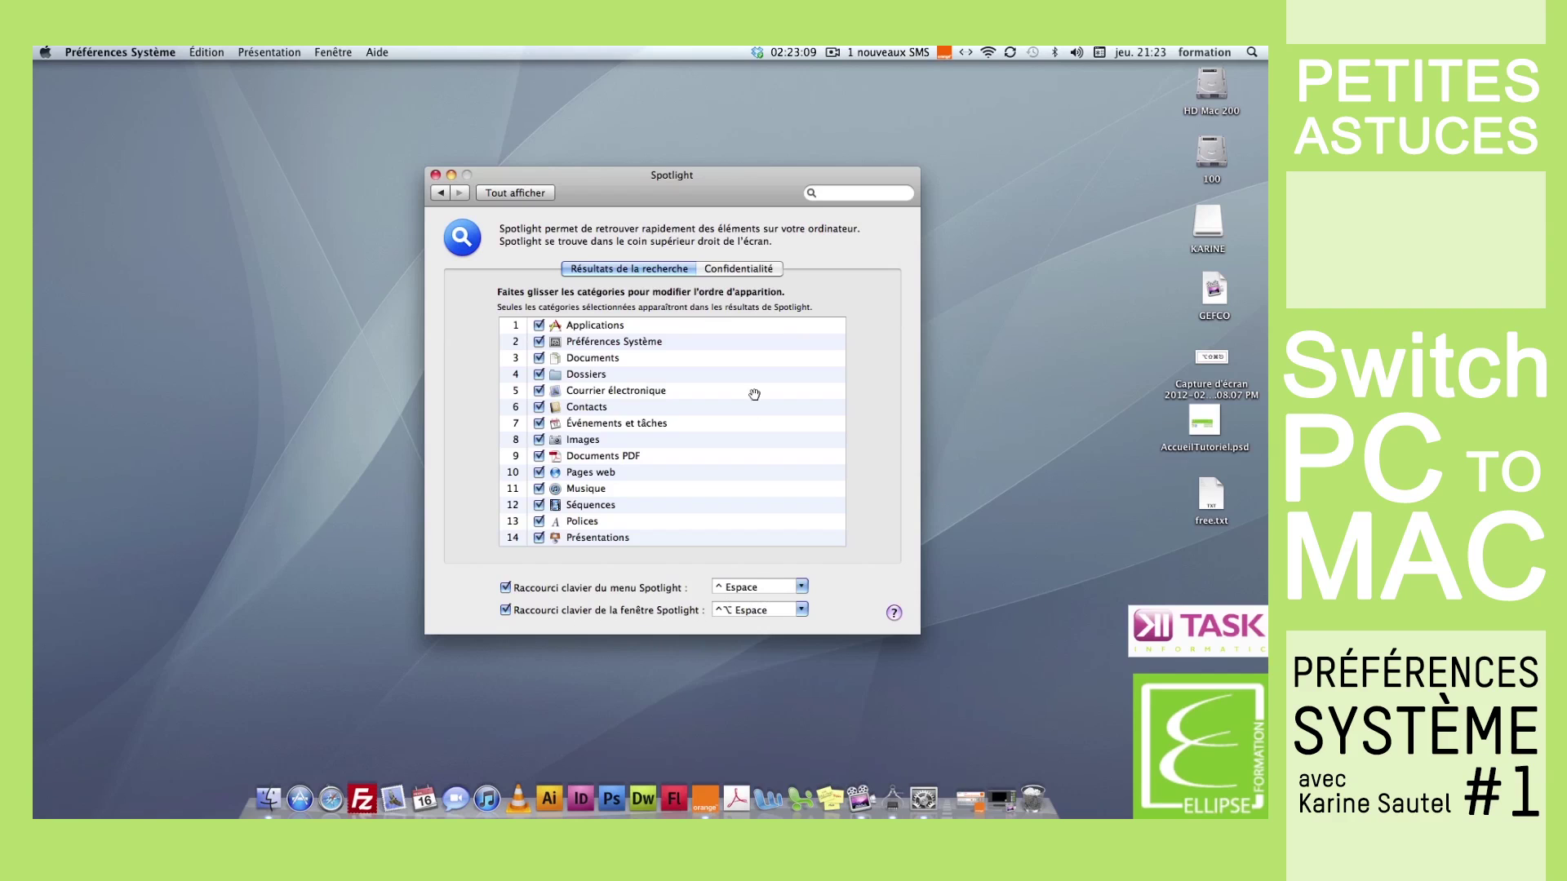
click(739, 274)
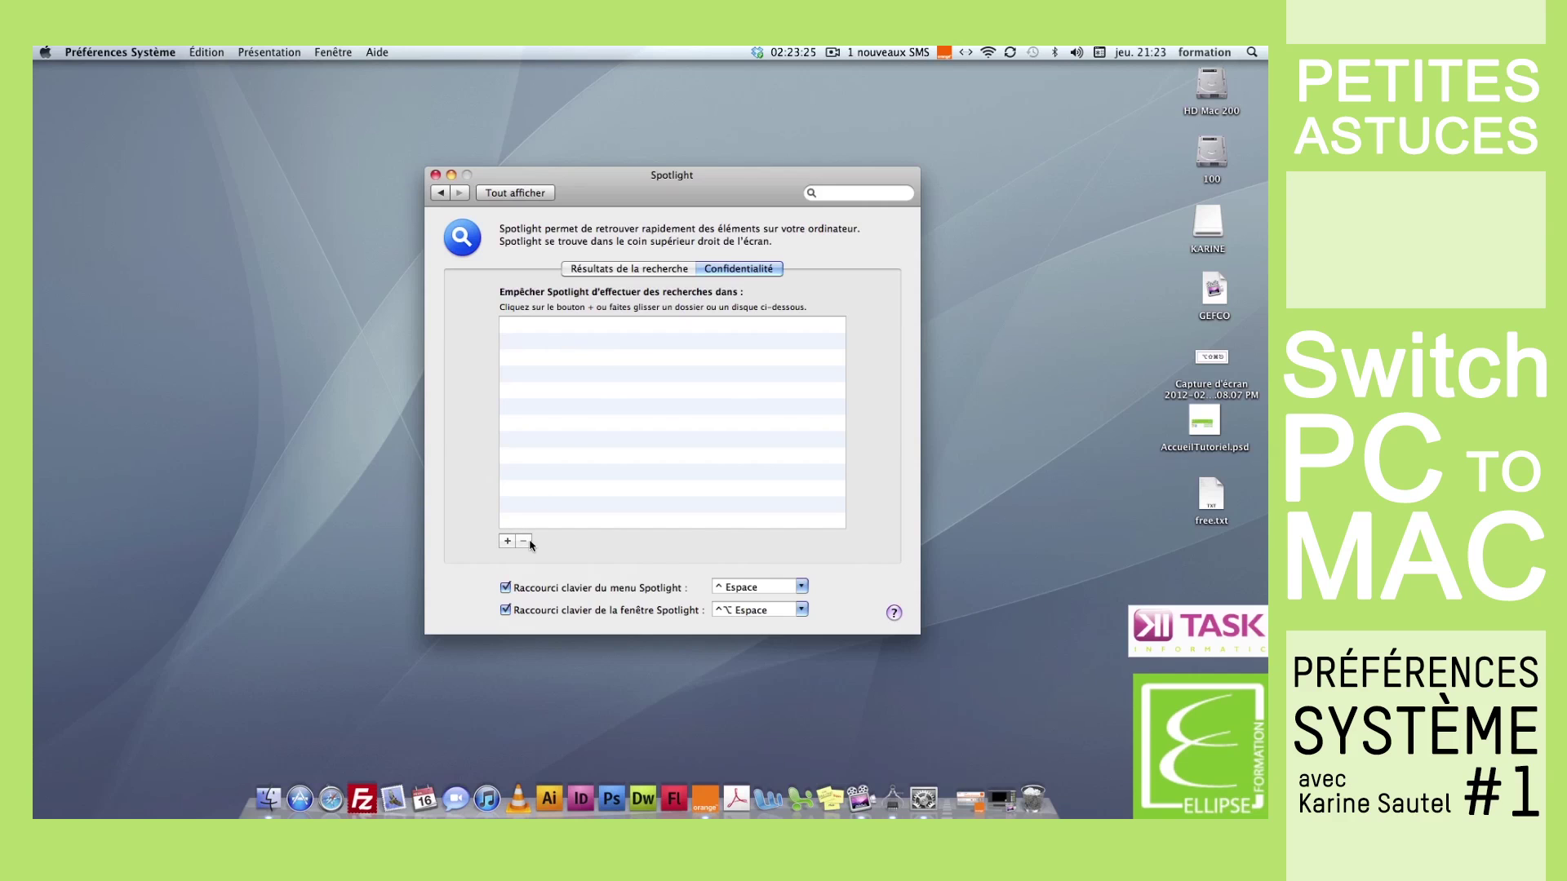
click(516, 200)
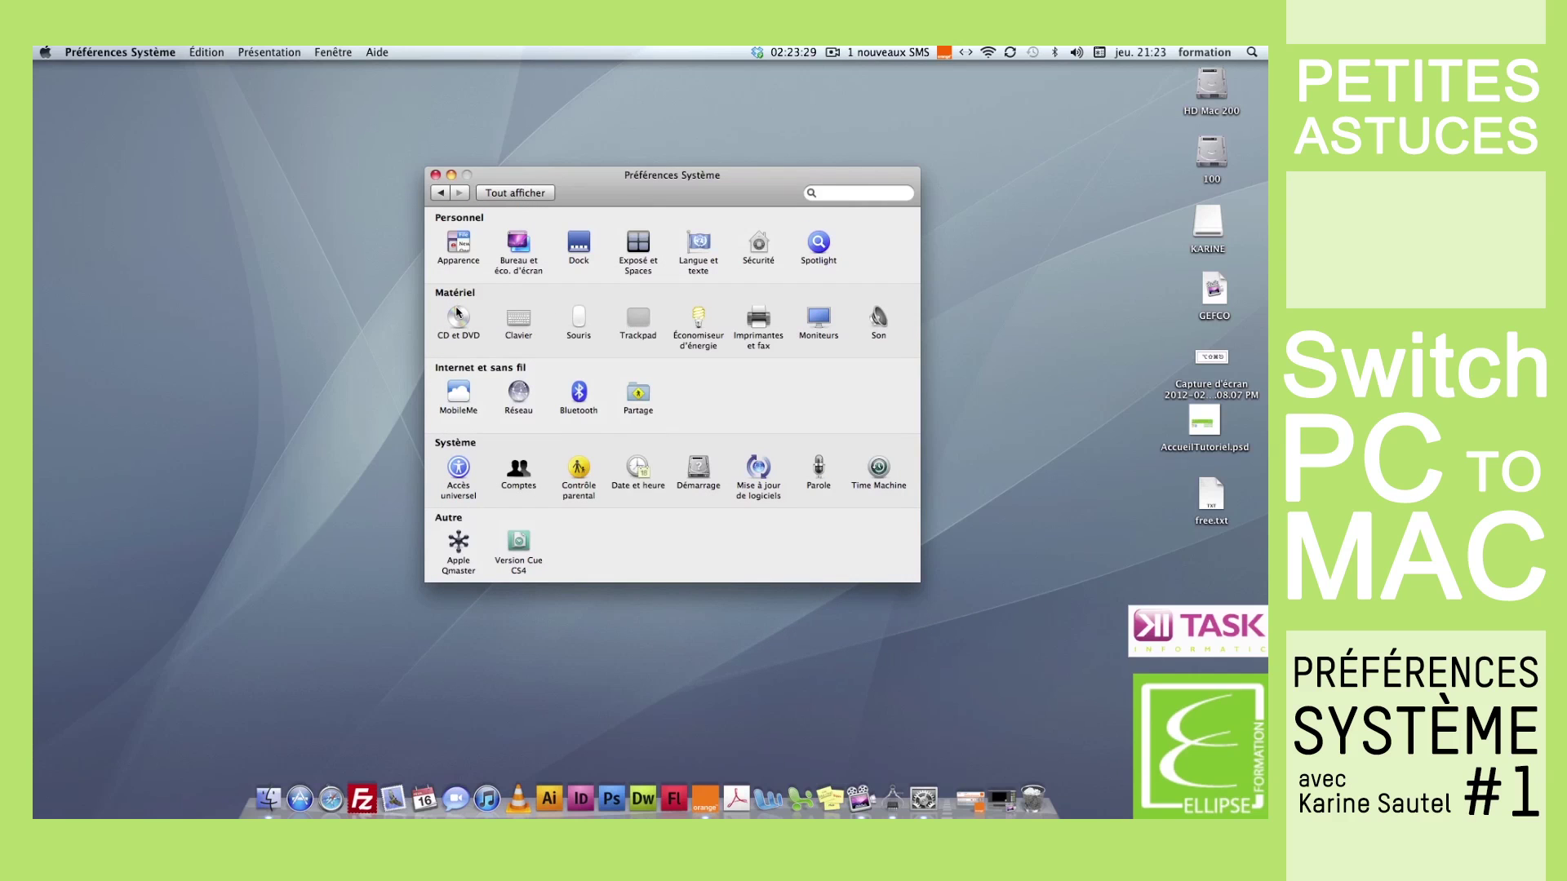
Review the CD and DVD insertion actions and the keyboard settings and shortcuts, ending back at the preferences overview
click(458, 319)
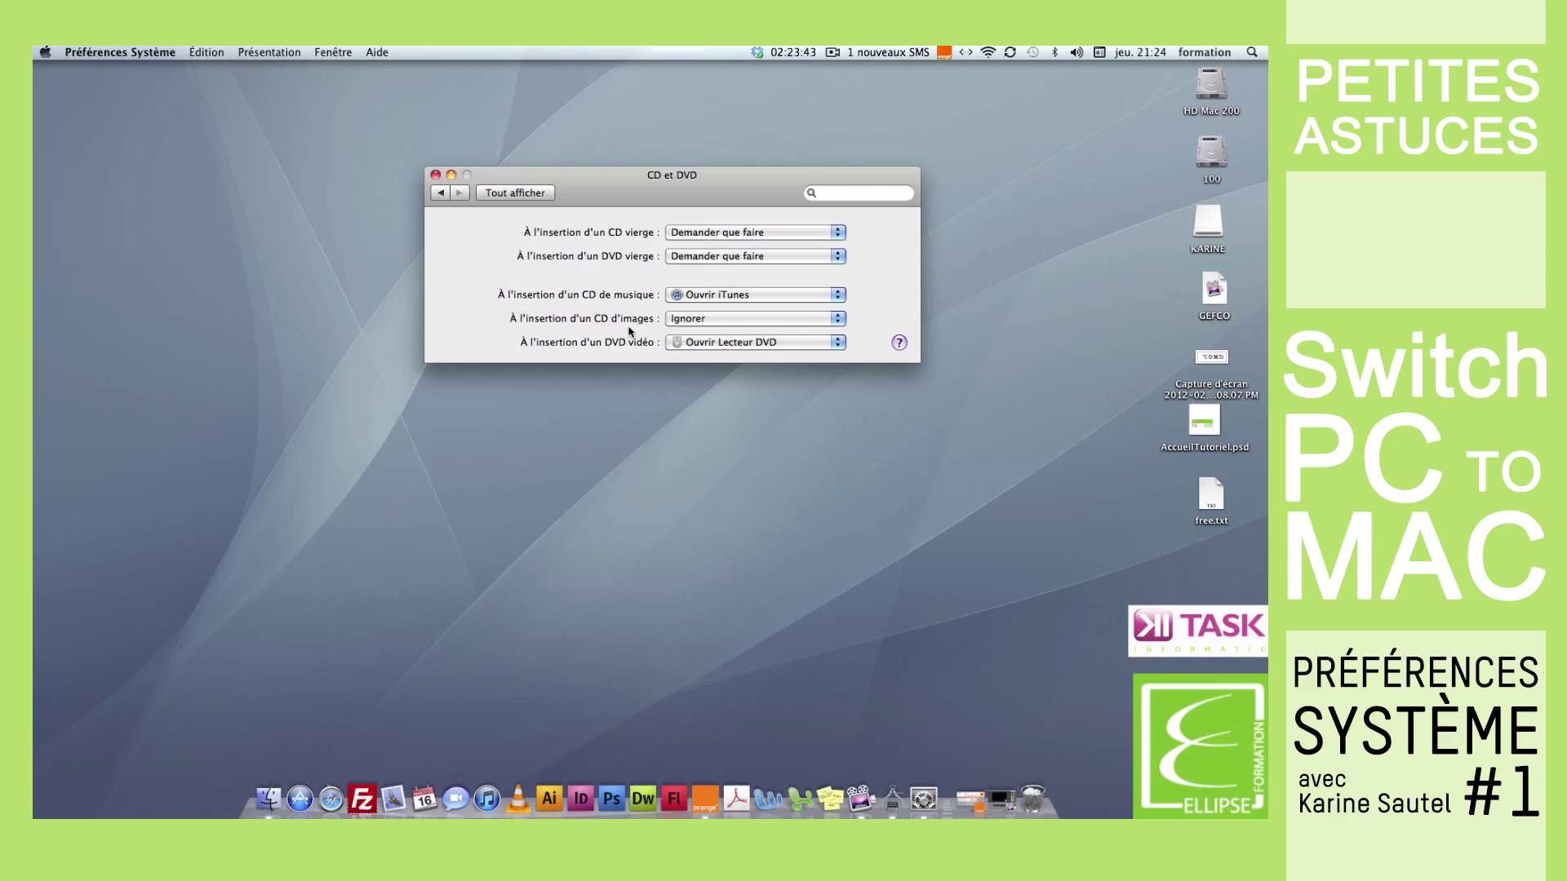
click(497, 195)
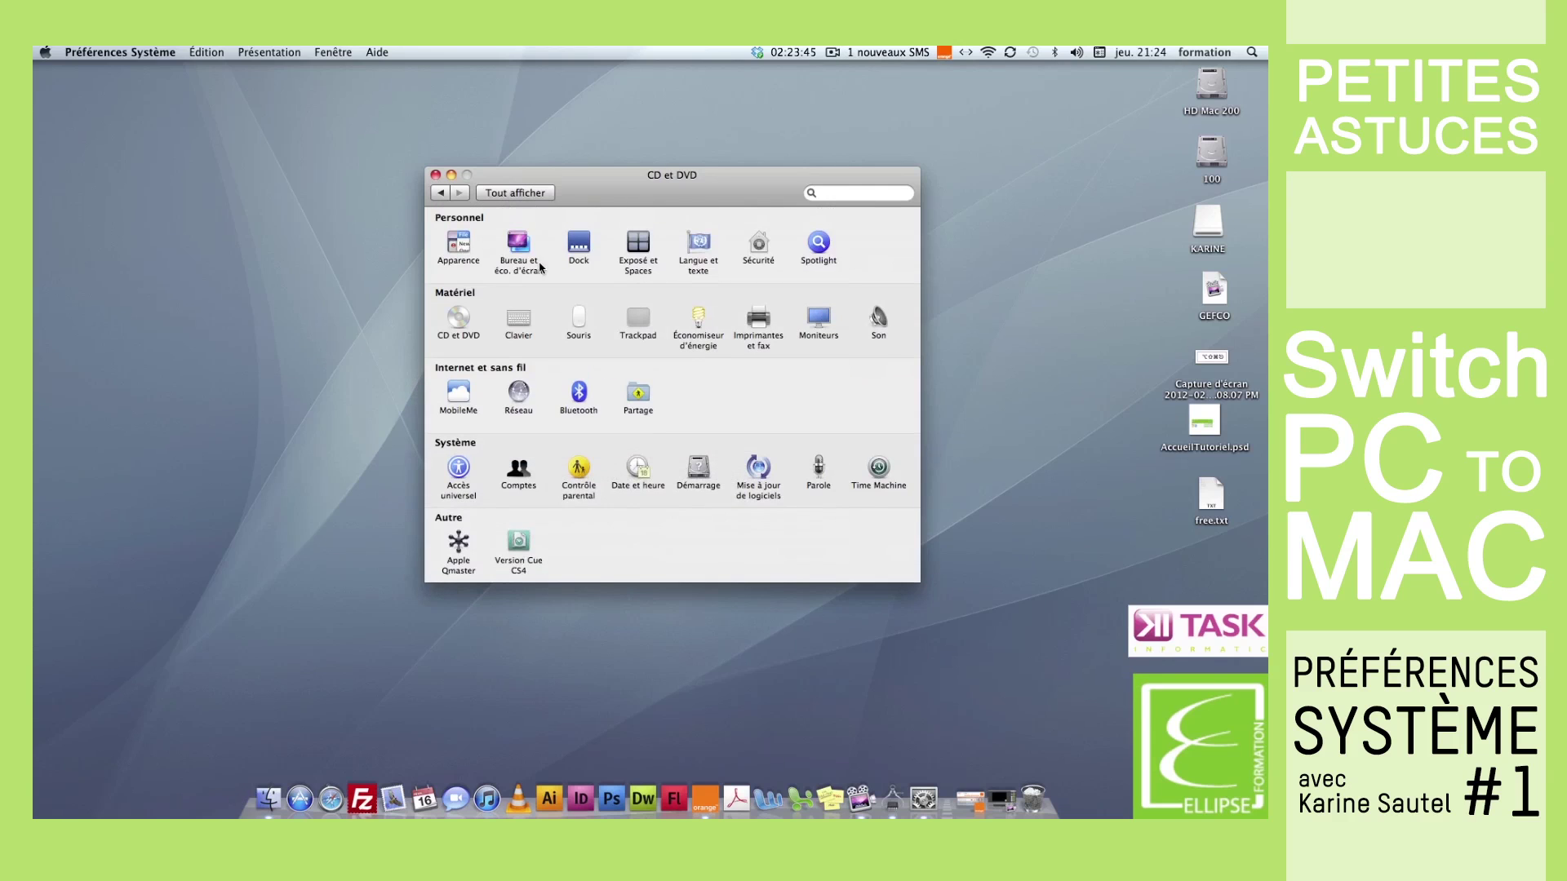
click(519, 319)
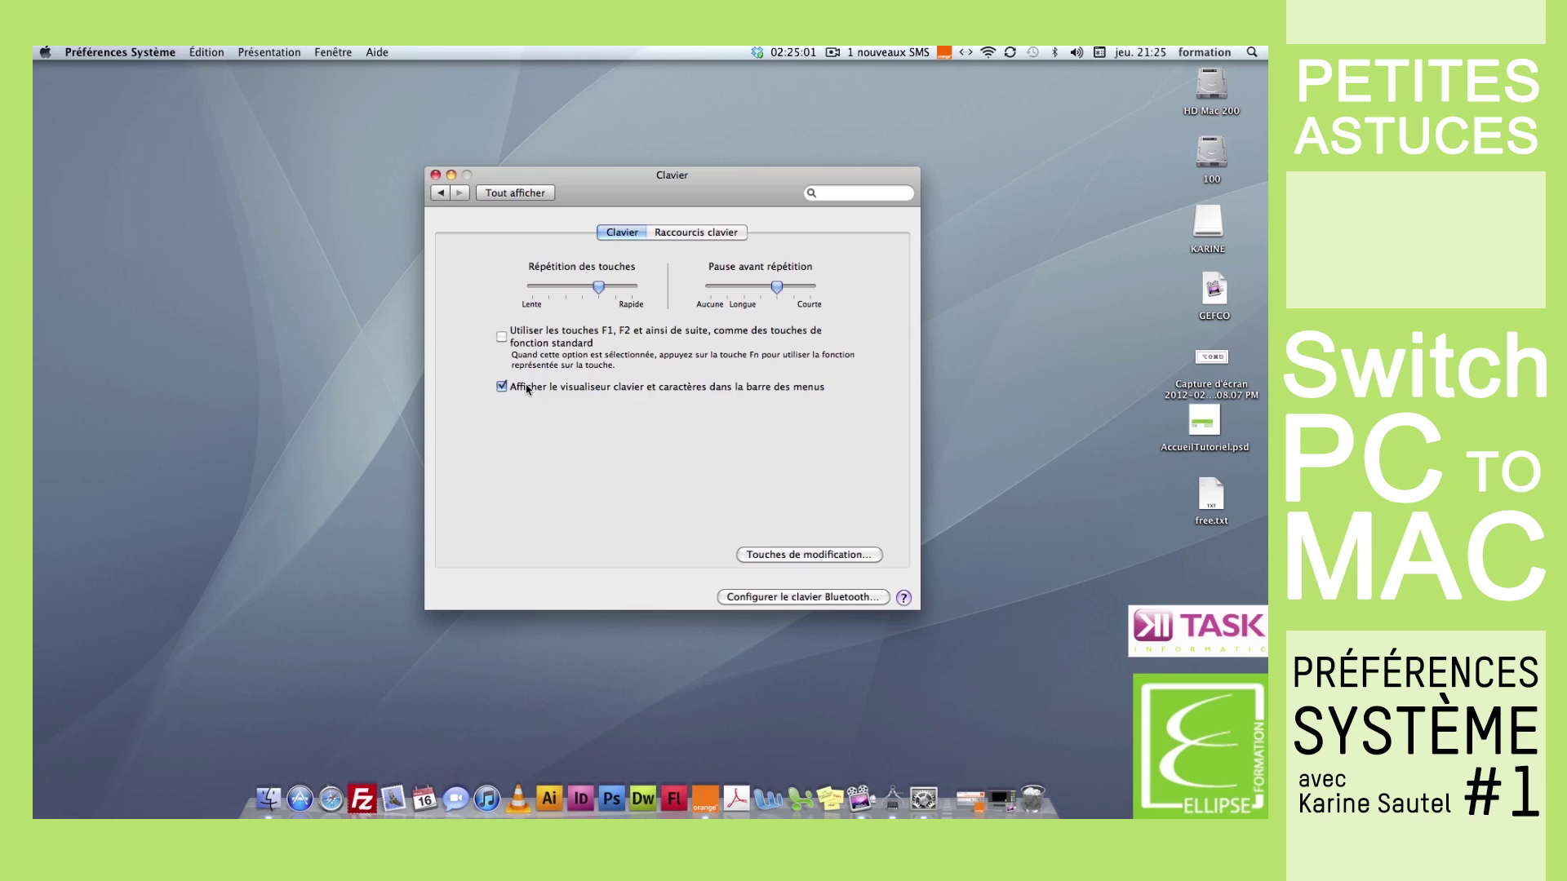
click(670, 236)
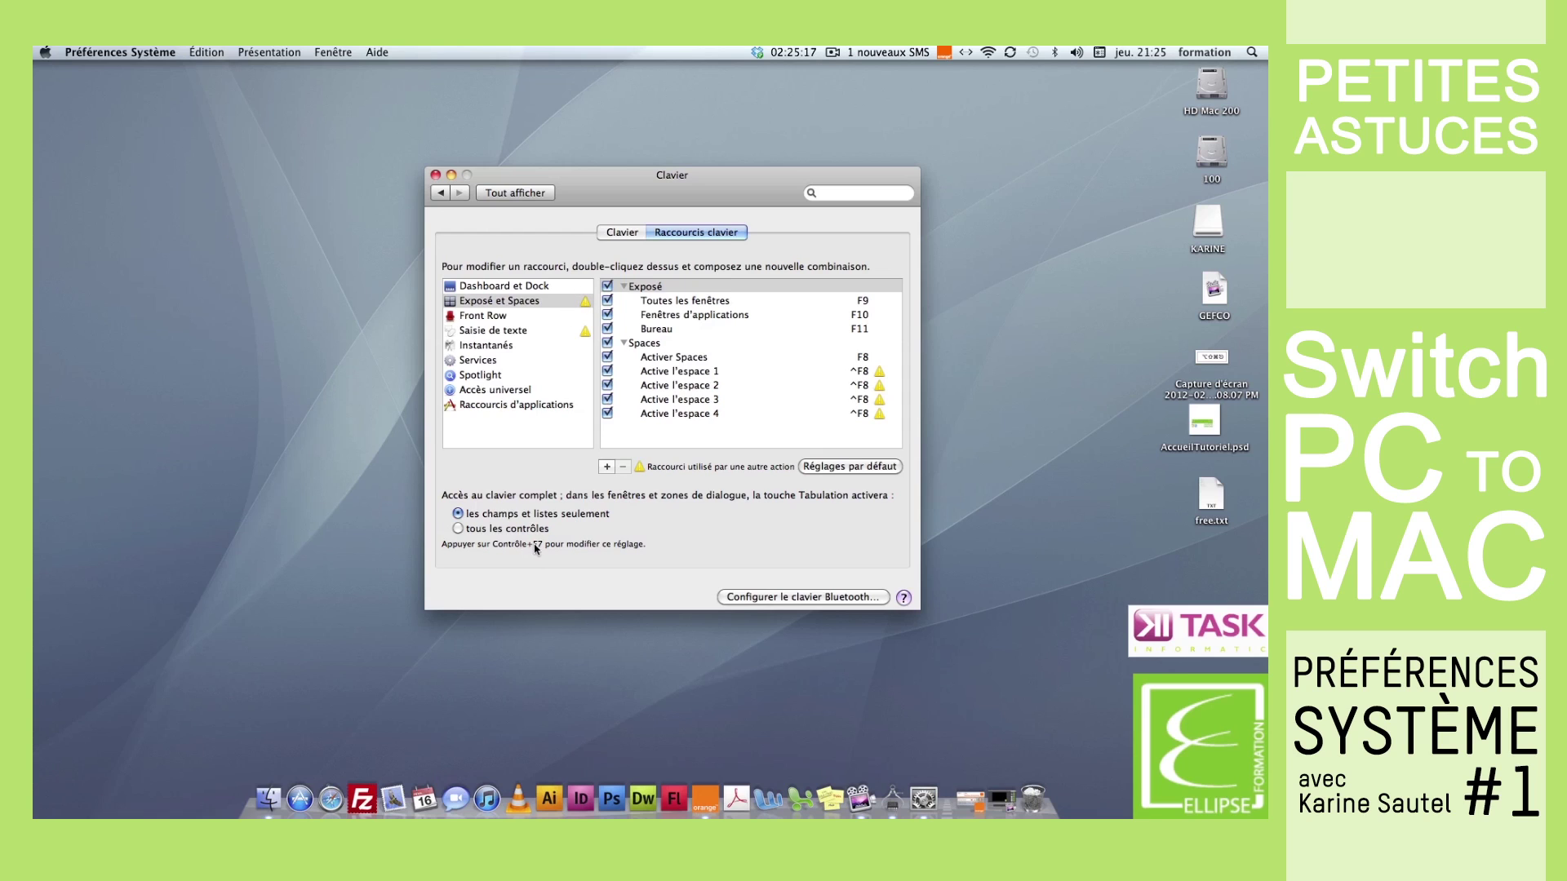
click(517, 193)
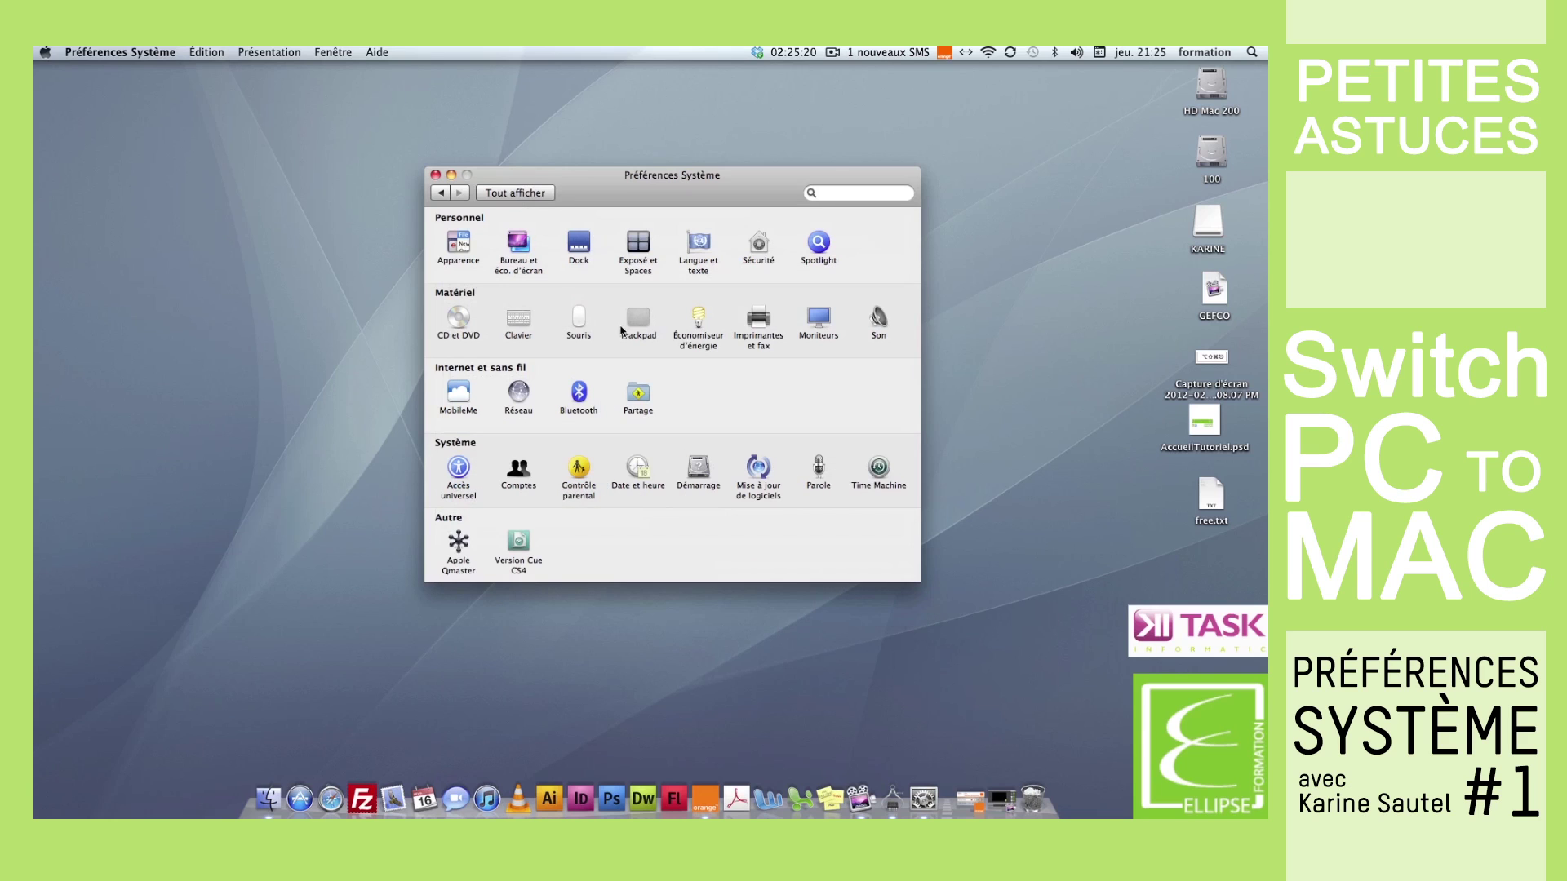
In the mouse preferences, set the tracking speed slightly below the fastest setting (Rapide), and view the Bluetooth status options
click(580, 319)
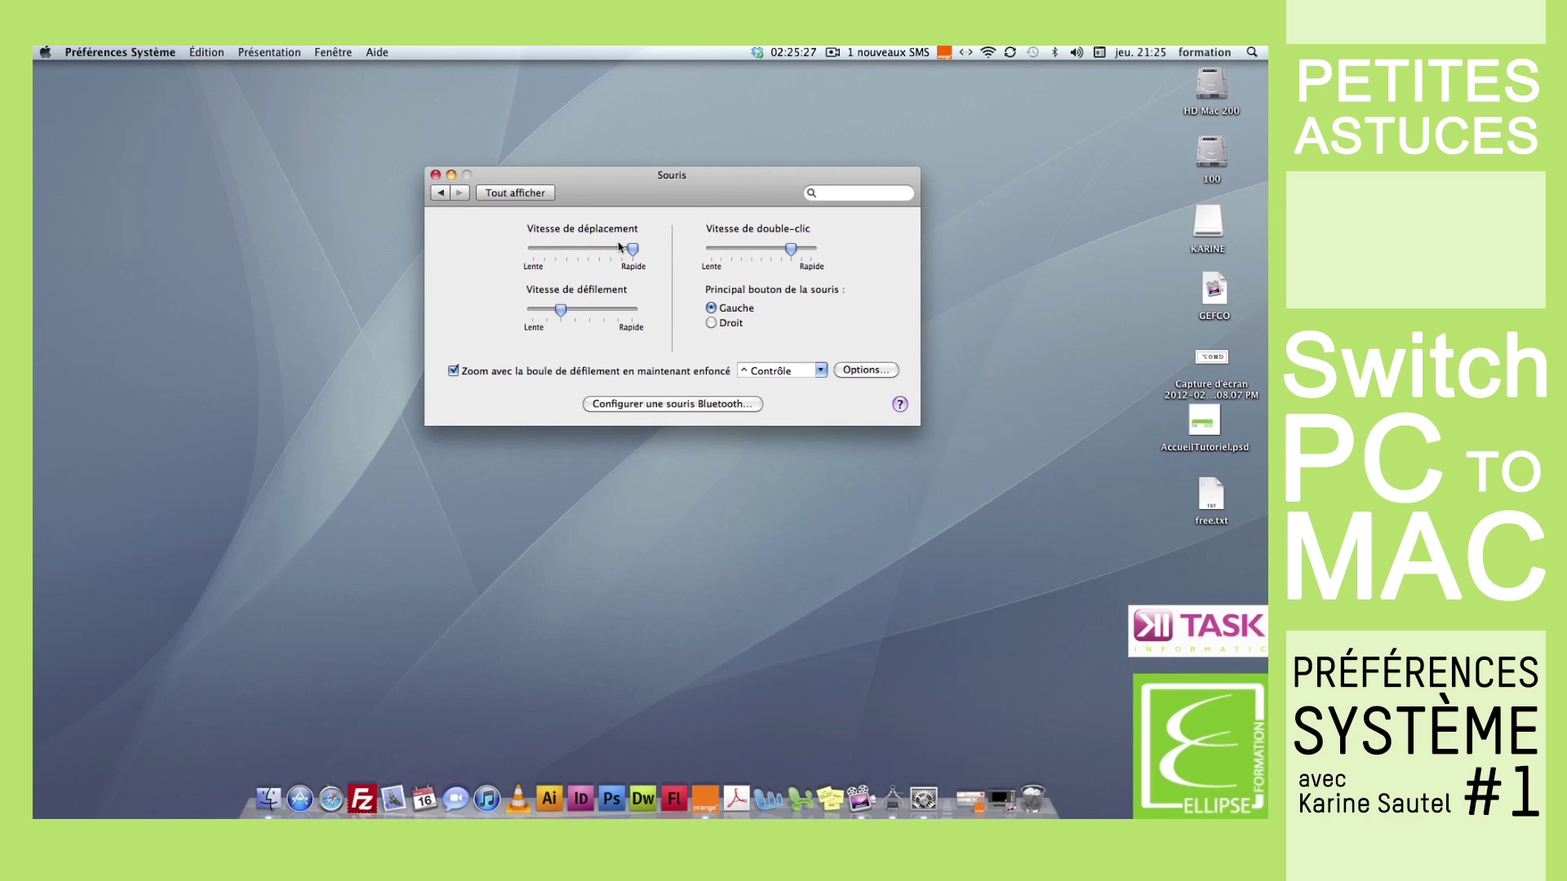
drag(629, 251, 606, 254)
click(1054, 52)
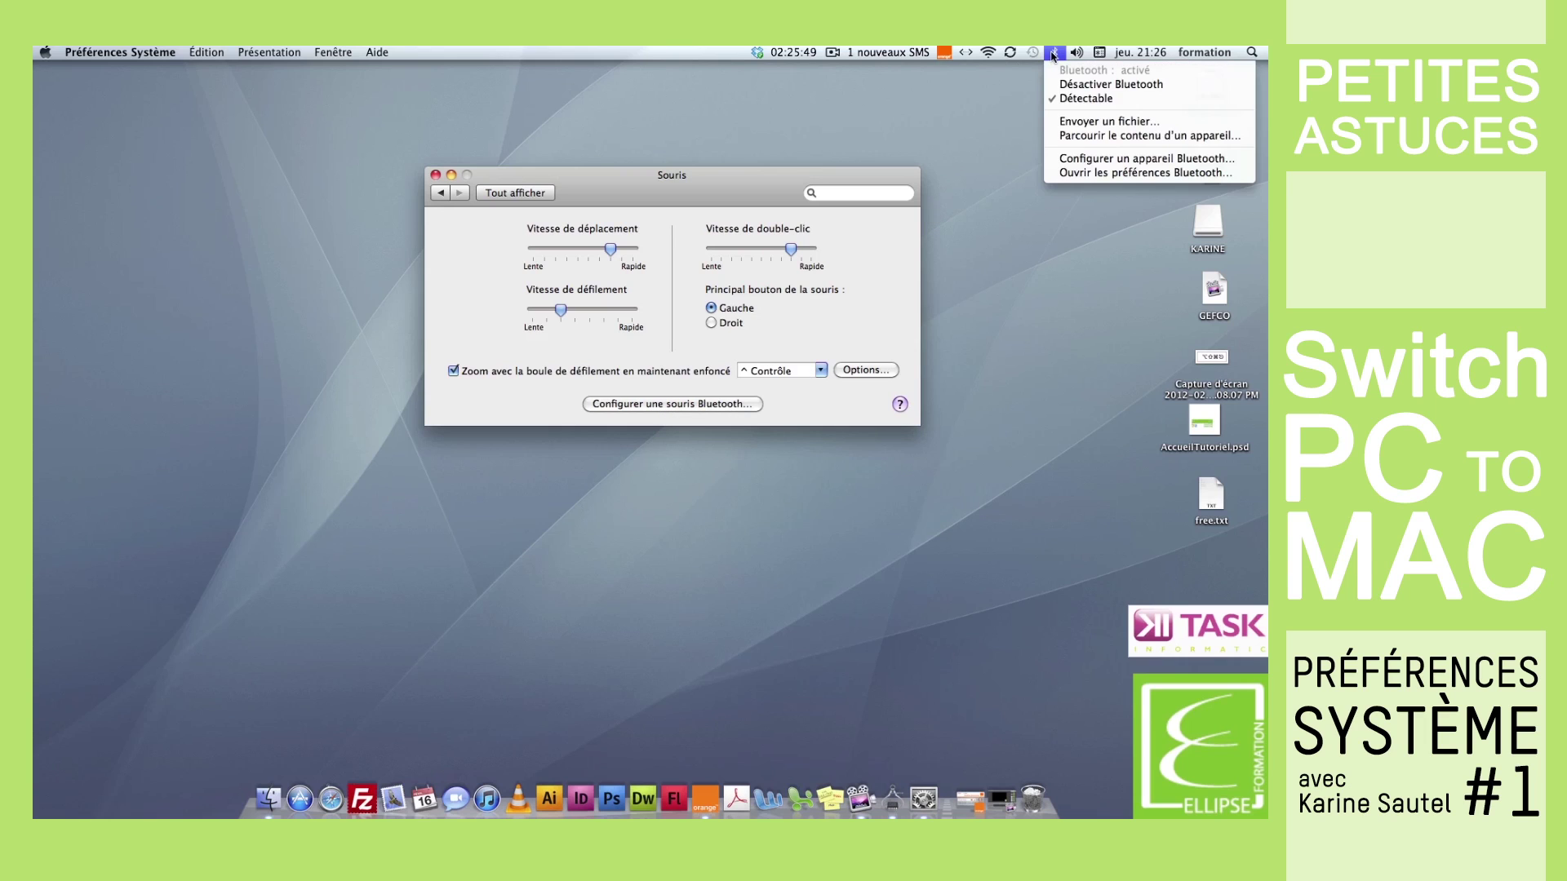